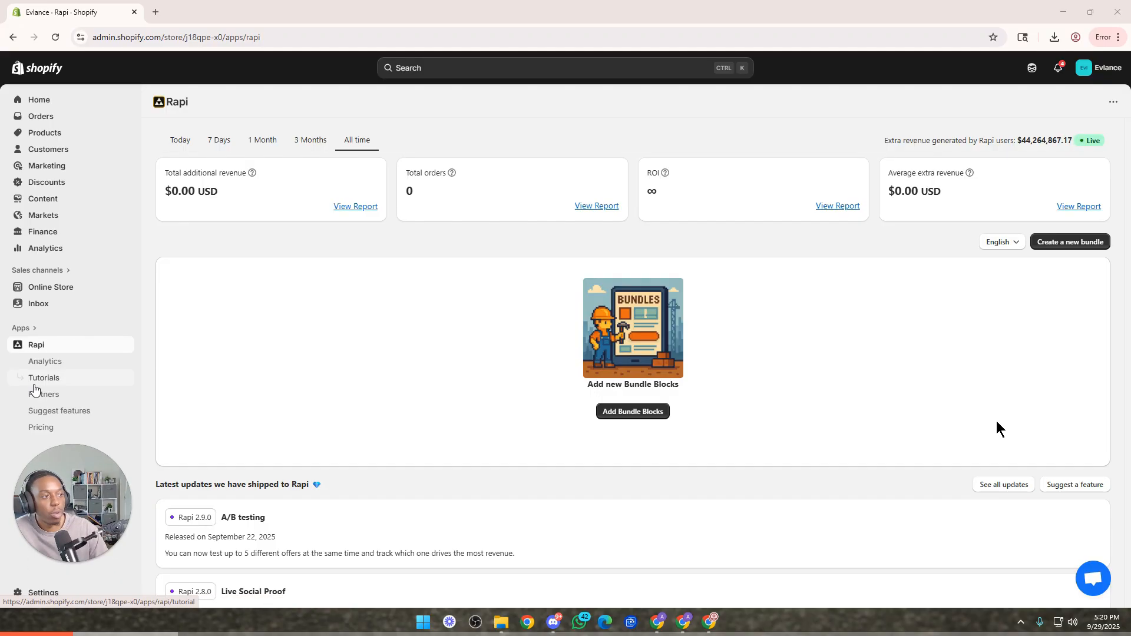
Create a new bundle using the Bundle + Color swatch type.
click(1064, 252)
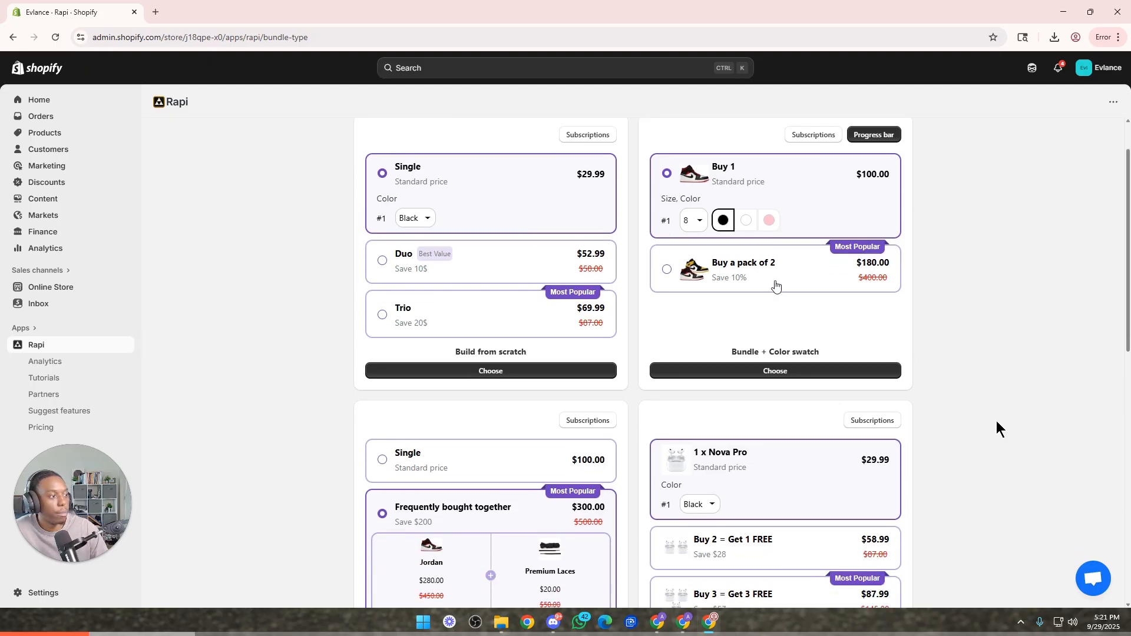
scroll(570, 343, down, 7)
scroll(848, 417, down, 4)
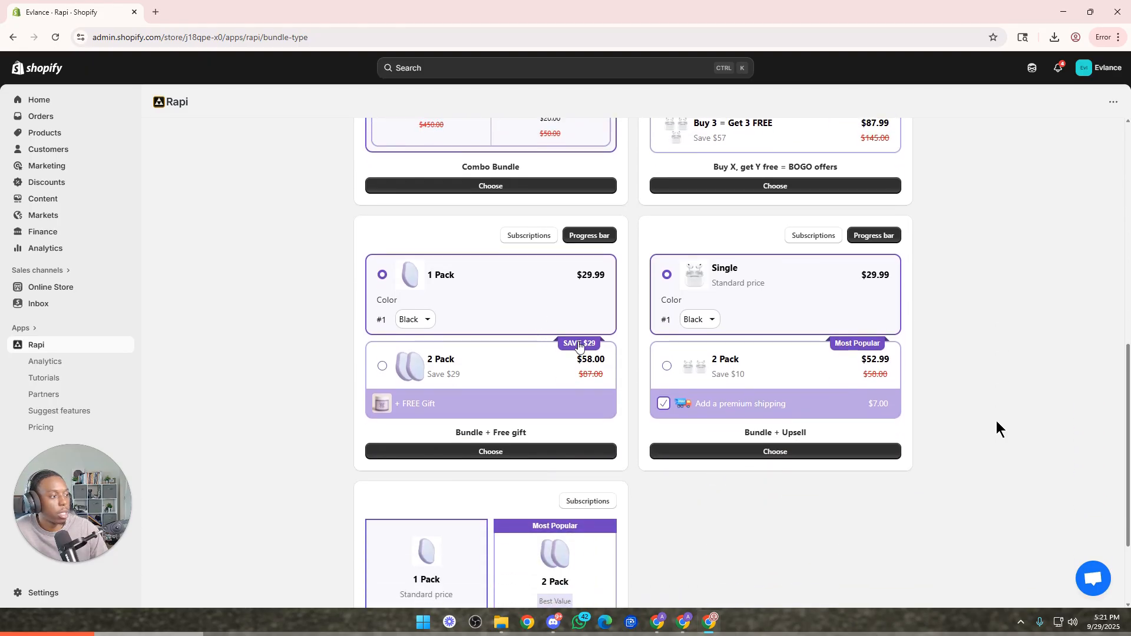
scroll(762, 441, up, 4)
scroll(762, 441, up, 7)
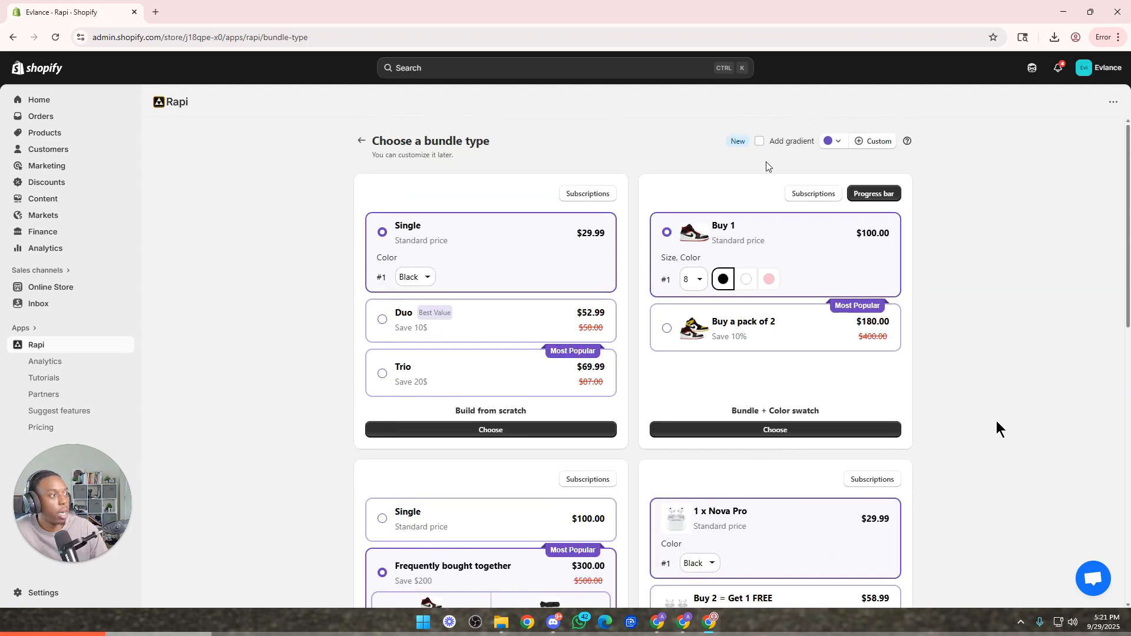
click(770, 436)
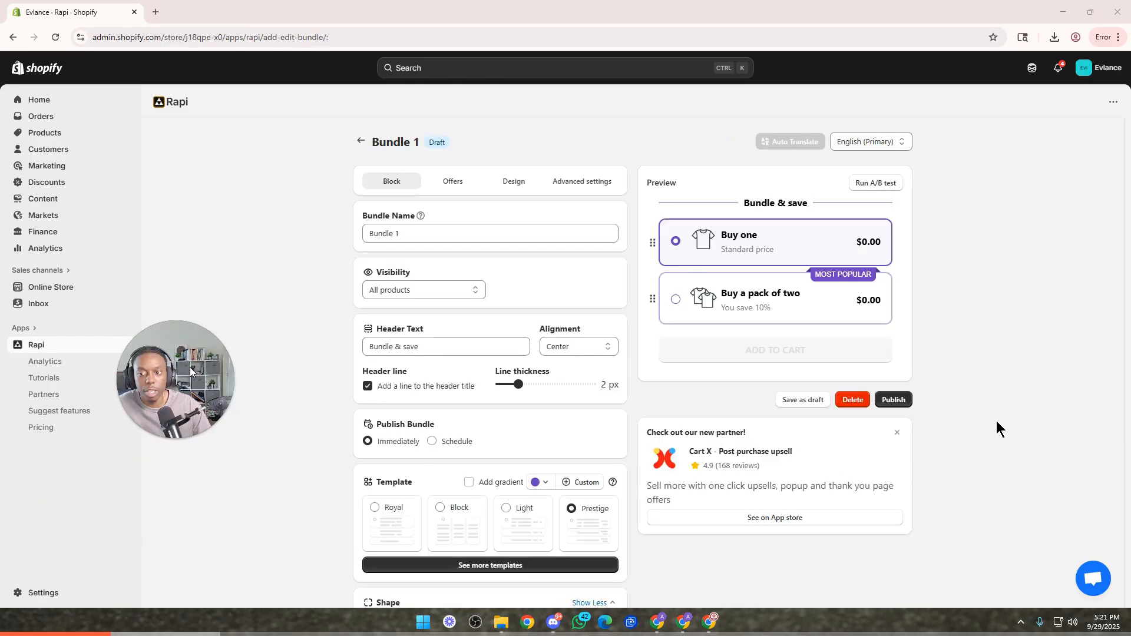
Name the bundle "Remineralizing Tooth Powder".
triple_click(430, 233)
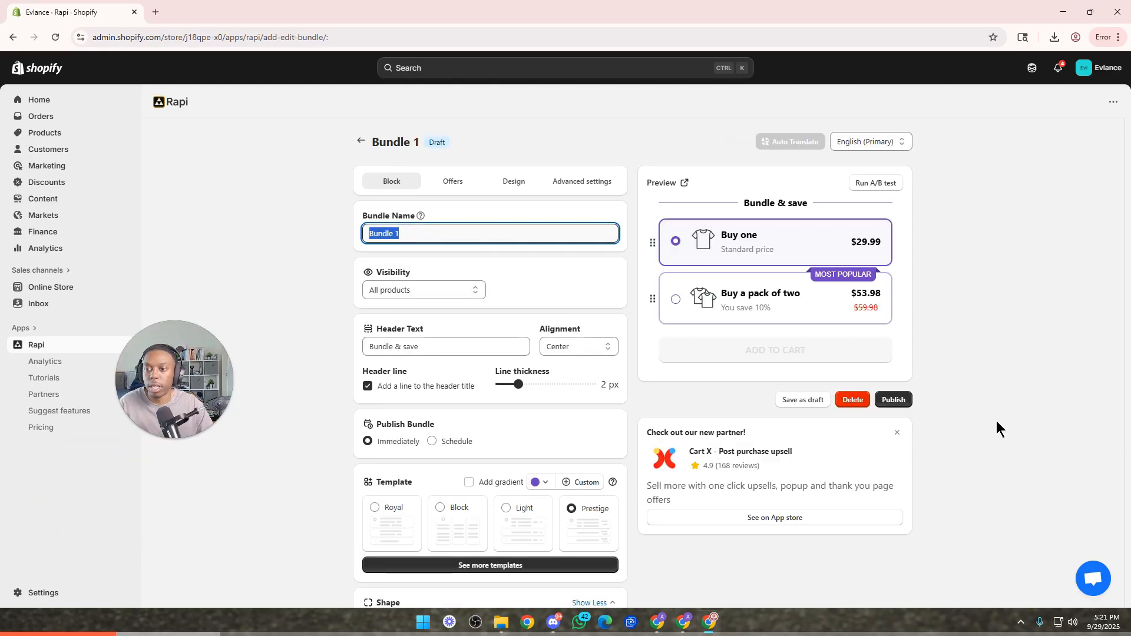
triple_click(432, 237)
text(Remineralizing Tooth Powder)
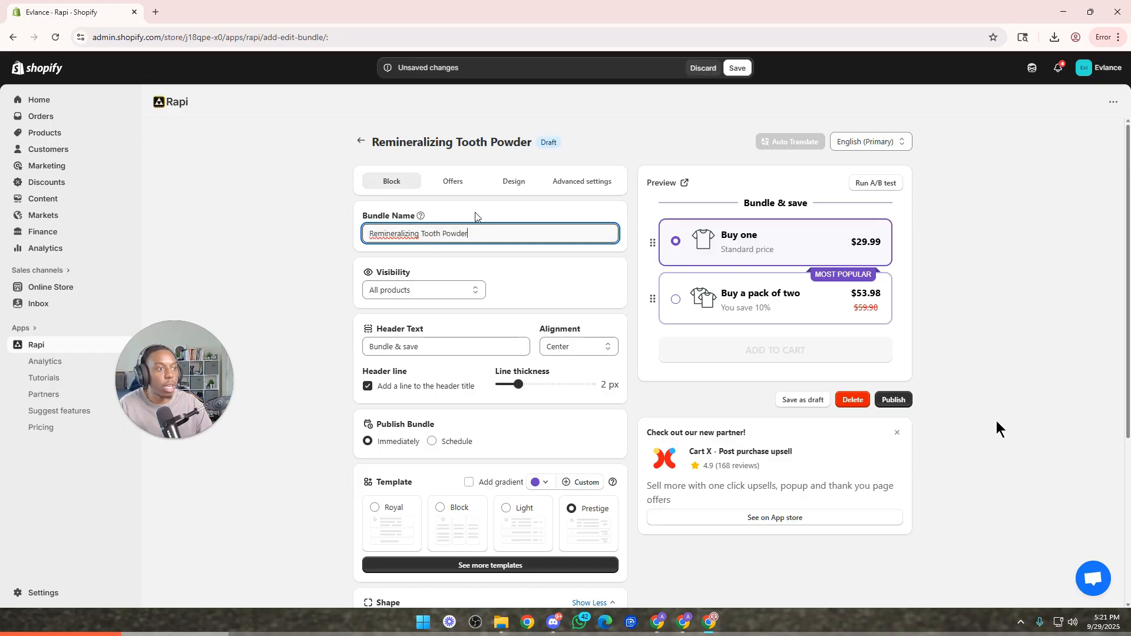
Limit the bundle's visibility to specific products and select the Remineralizing Tooth Powder product.
click(410, 289)
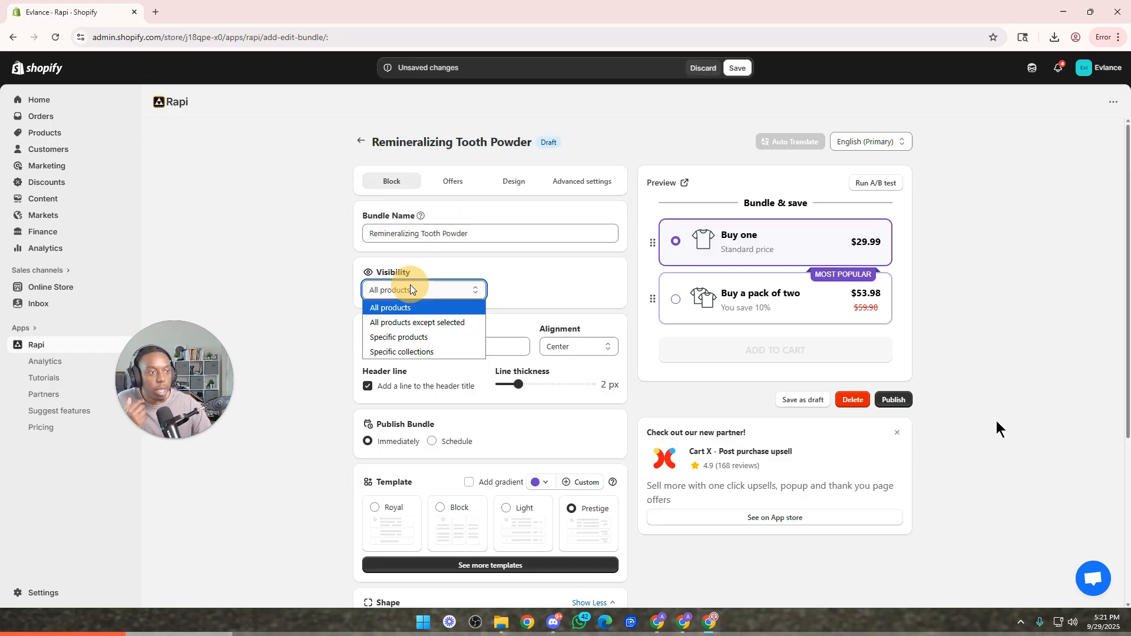
click(415, 338)
click(487, 314)
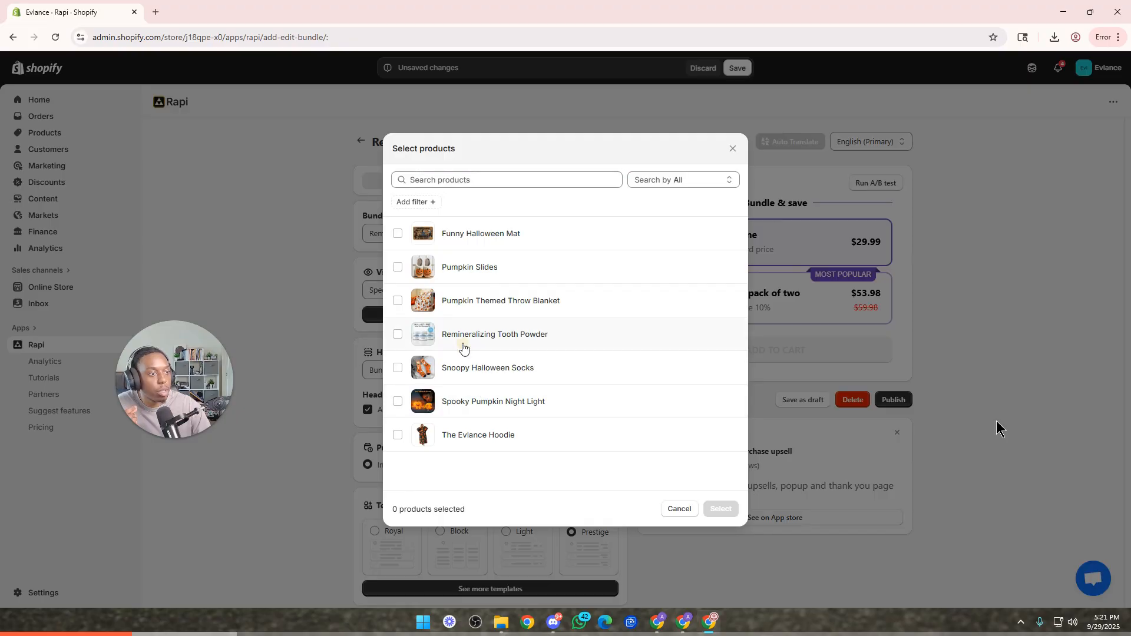
click(462, 339)
click(721, 509)
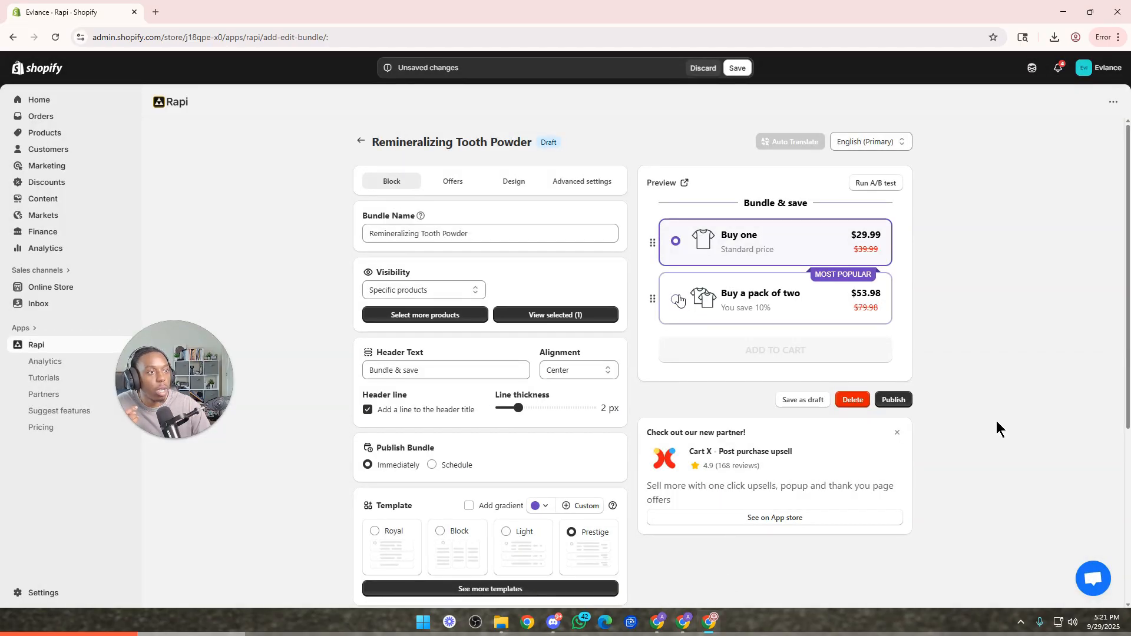
Set the bundle's header text to "LIMITED TIME OFFER!".
scroll(437, 351, down, 1)
drag(427, 311, 369, 311)
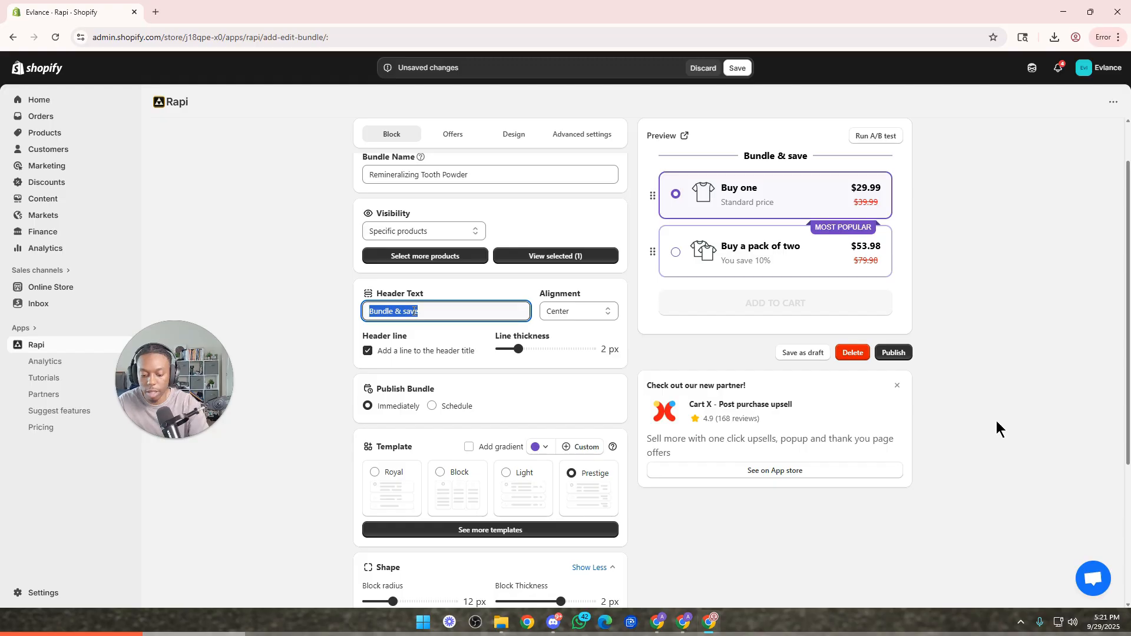
text(LIMITED TIME OFFER!)
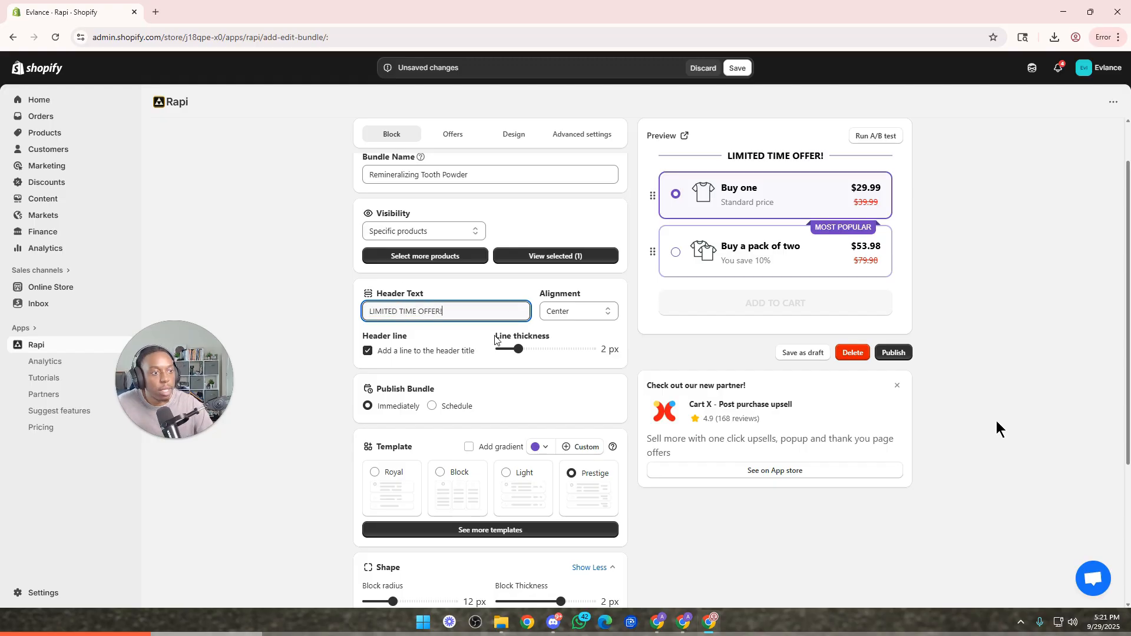
Change the bundle template's color to blue and add a gradient to it.
scroll(494, 336, down, 4)
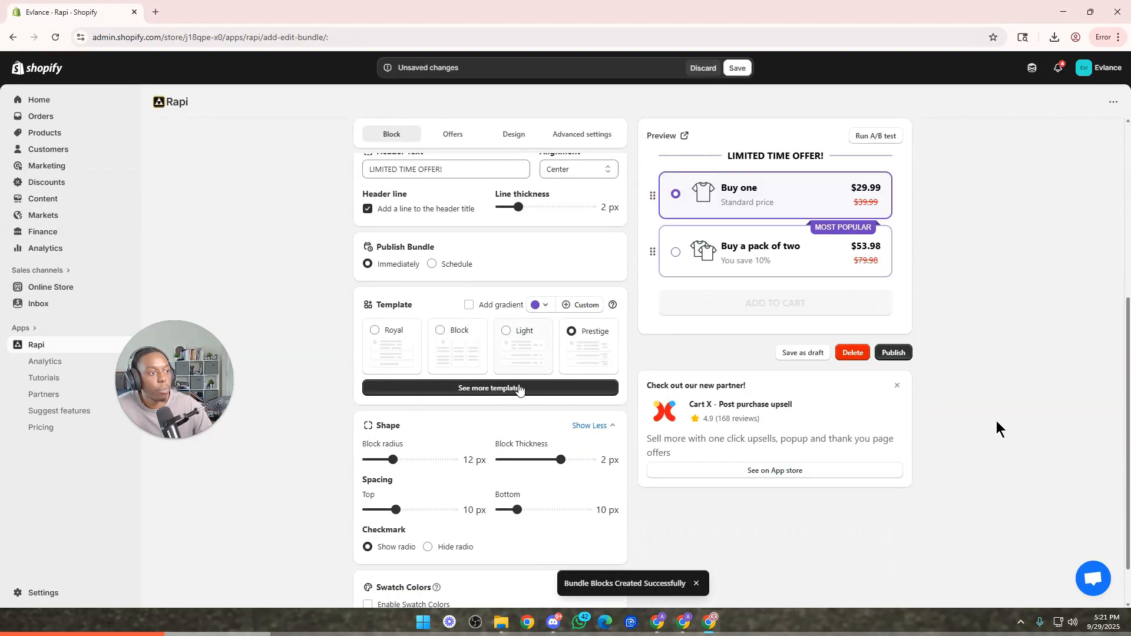
scroll(519, 389, up, 1)
click(539, 367)
click(541, 422)
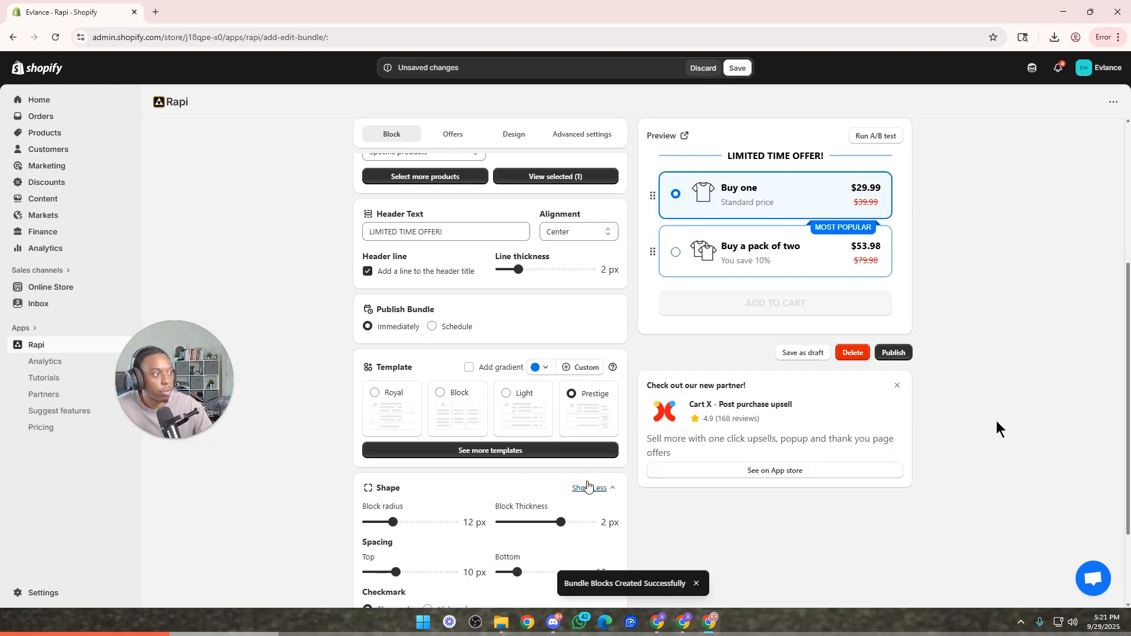
click(490, 371)
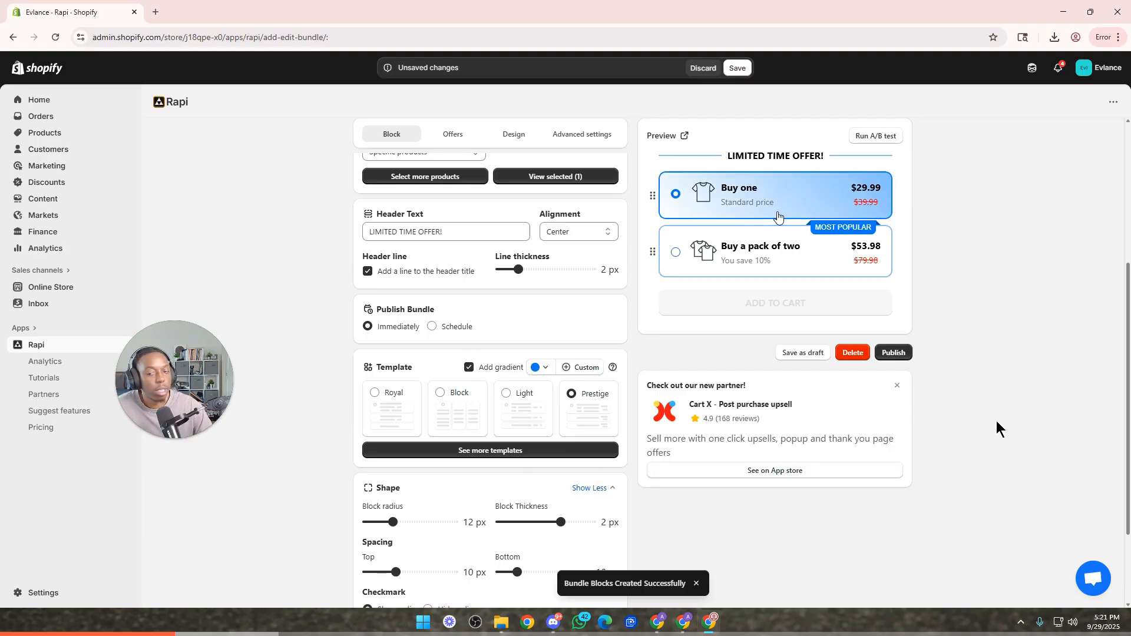
Preview the pack-of-two offer as the selected option and save the bundle.
scroll(567, 425, down, 2)
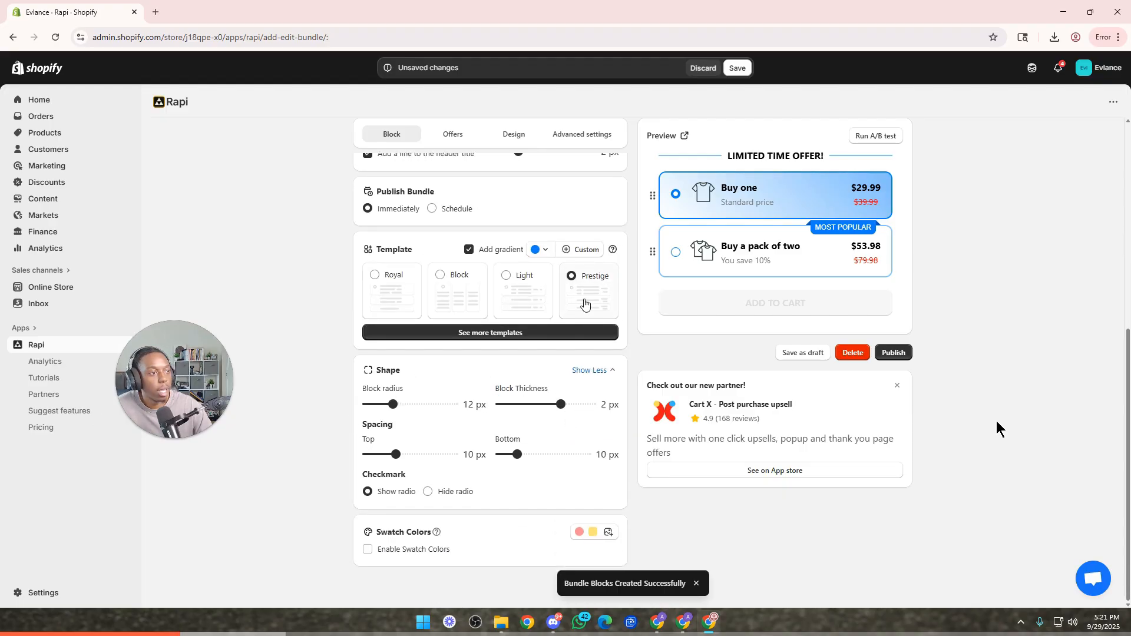
click(768, 252)
click(737, 68)
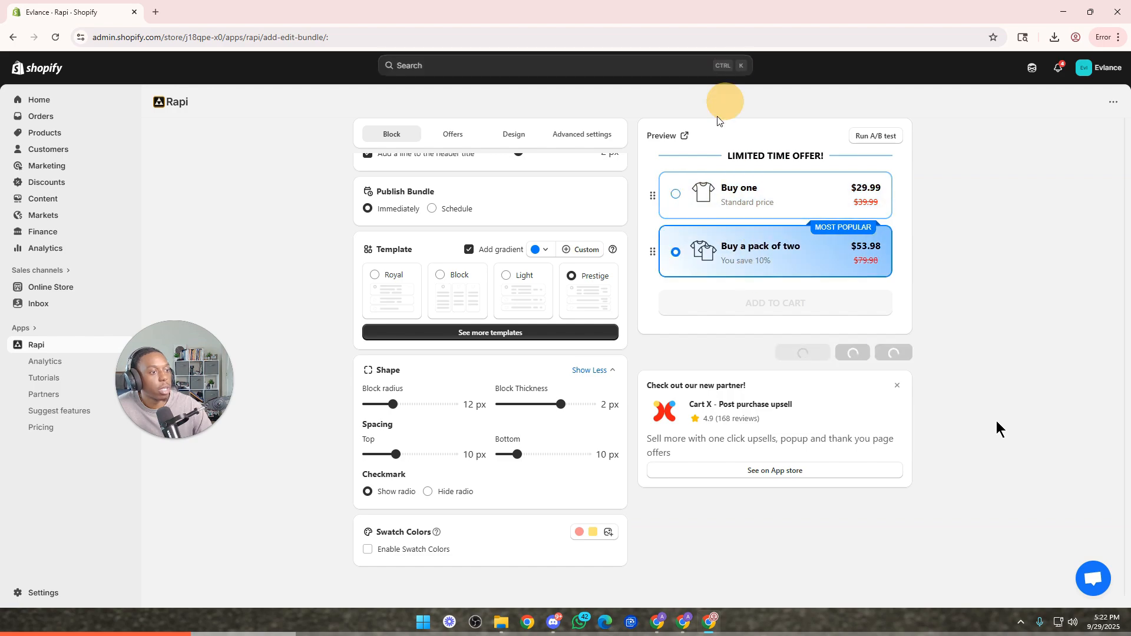
Open the bundle's offers and set the first offer's title to "Buy 1".
scroll(469, 482, up, 10)
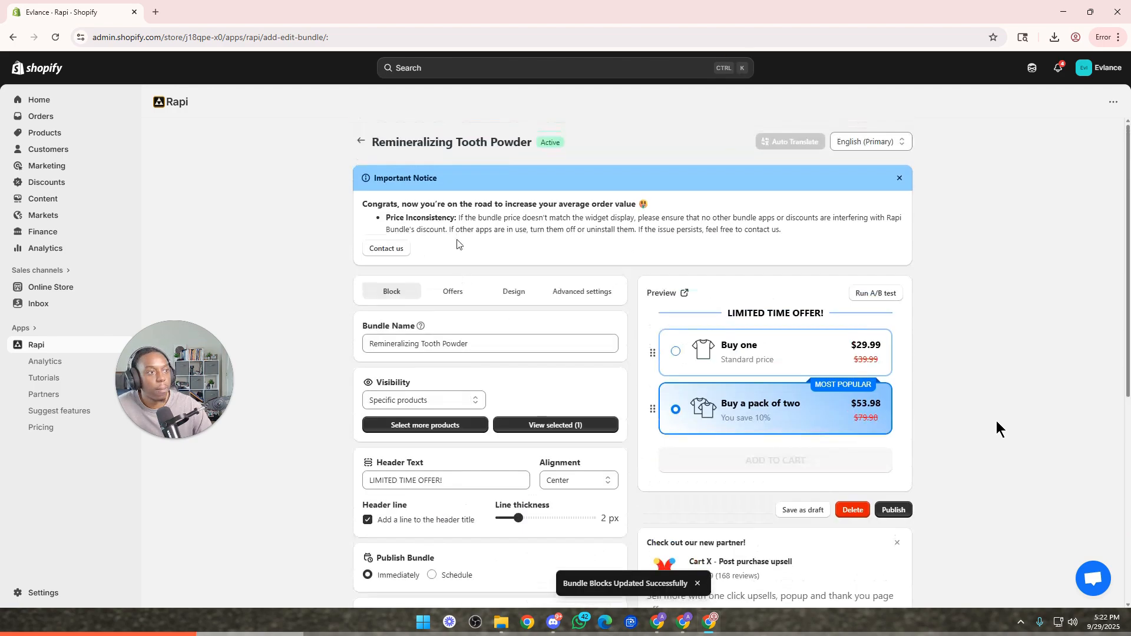
click(451, 292)
scroll(488, 371, down, 1)
scroll(488, 371, down, 1)
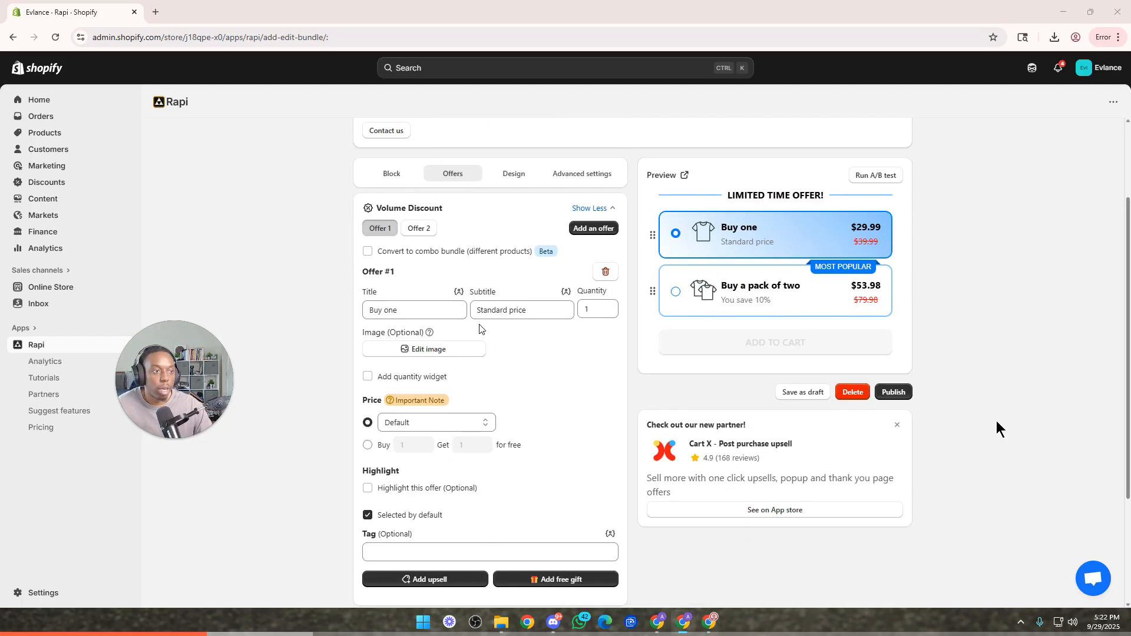
click(405, 313)
triple_click(405, 313)
text(B)
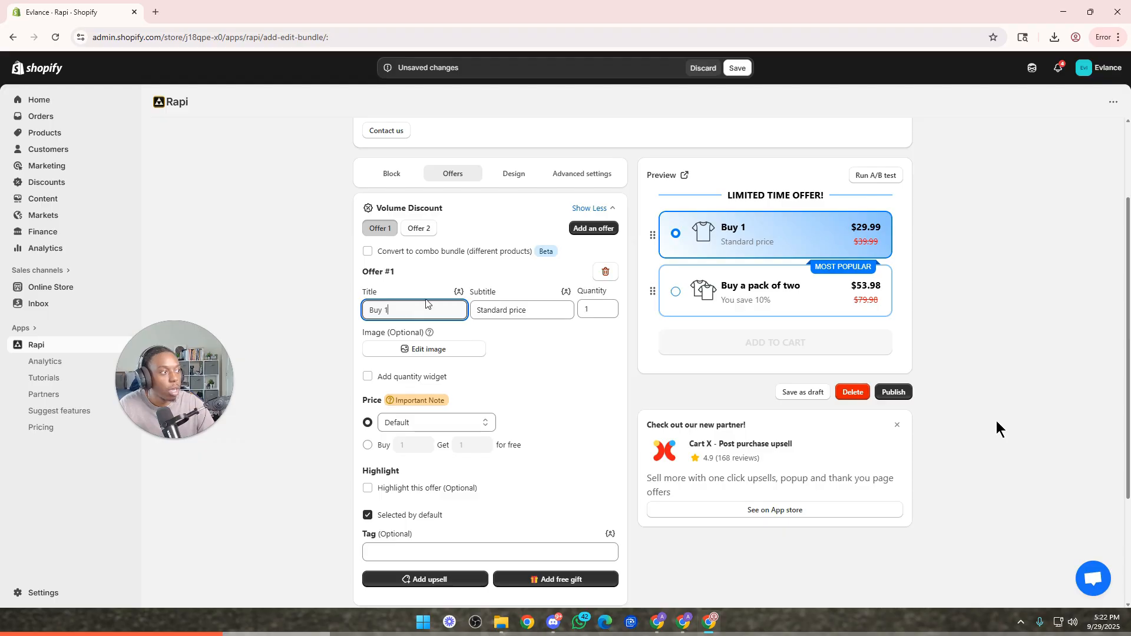
Set the first offer's subtitle to "Save {{saved_total}}" so that it shows the saved amount dynamically.
click(493, 311)
triple_click(493, 310)
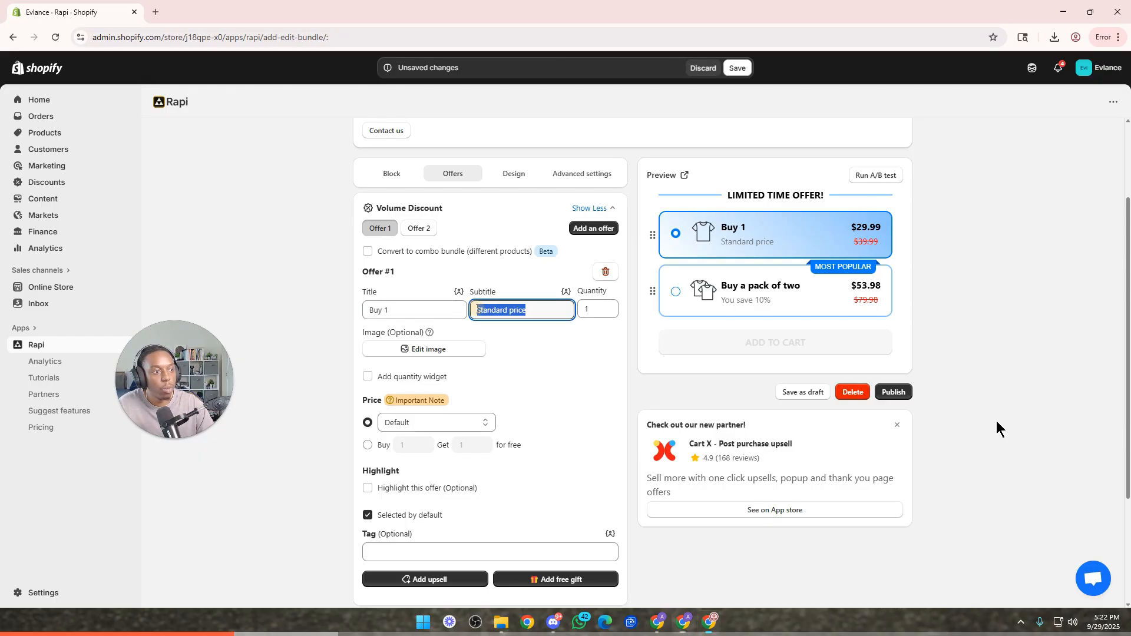
text(Save {)
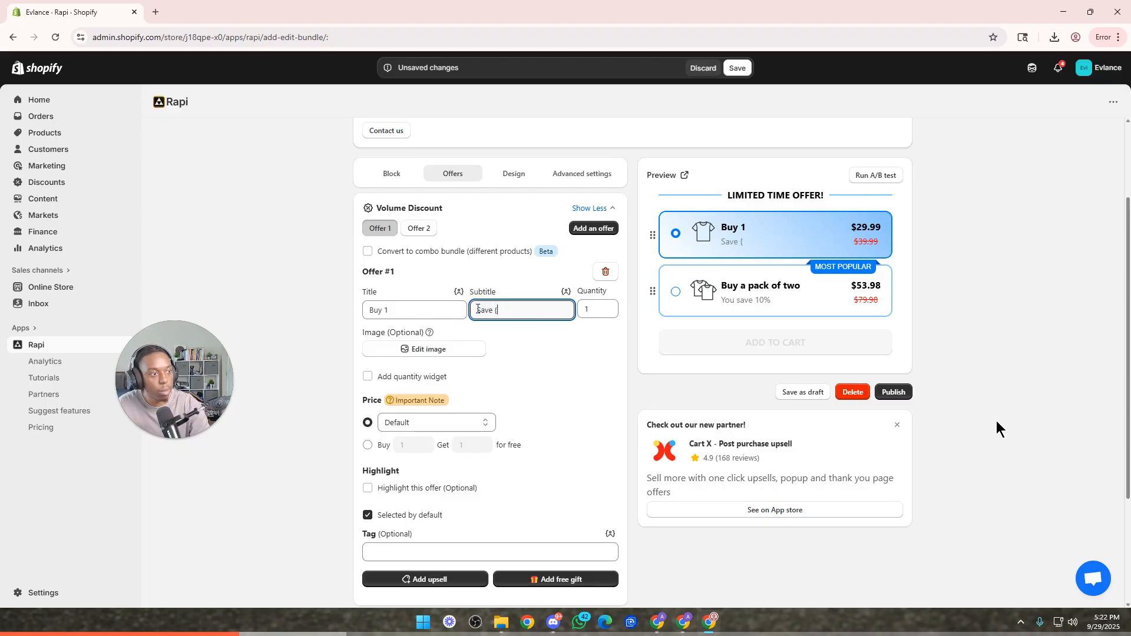
text({saved_tot)
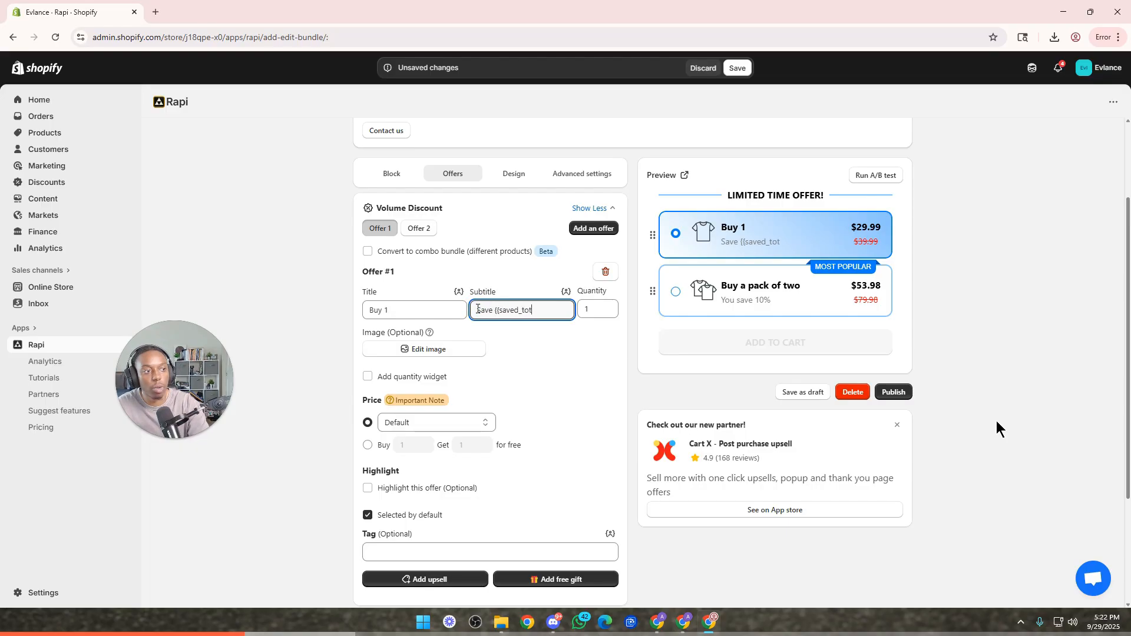
text(al})
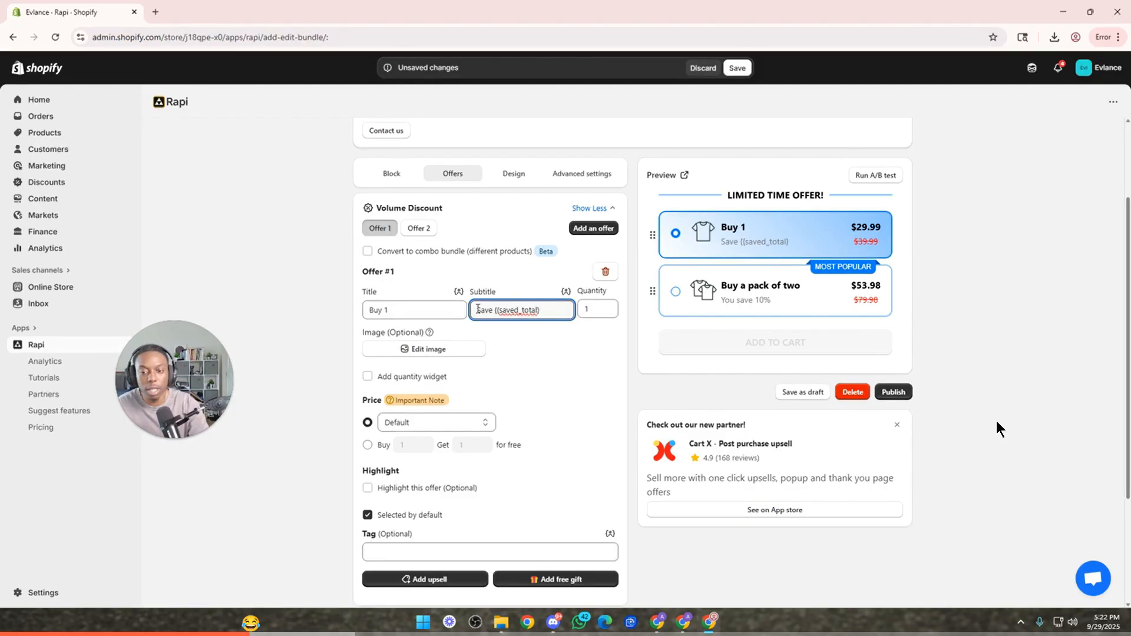
text(})
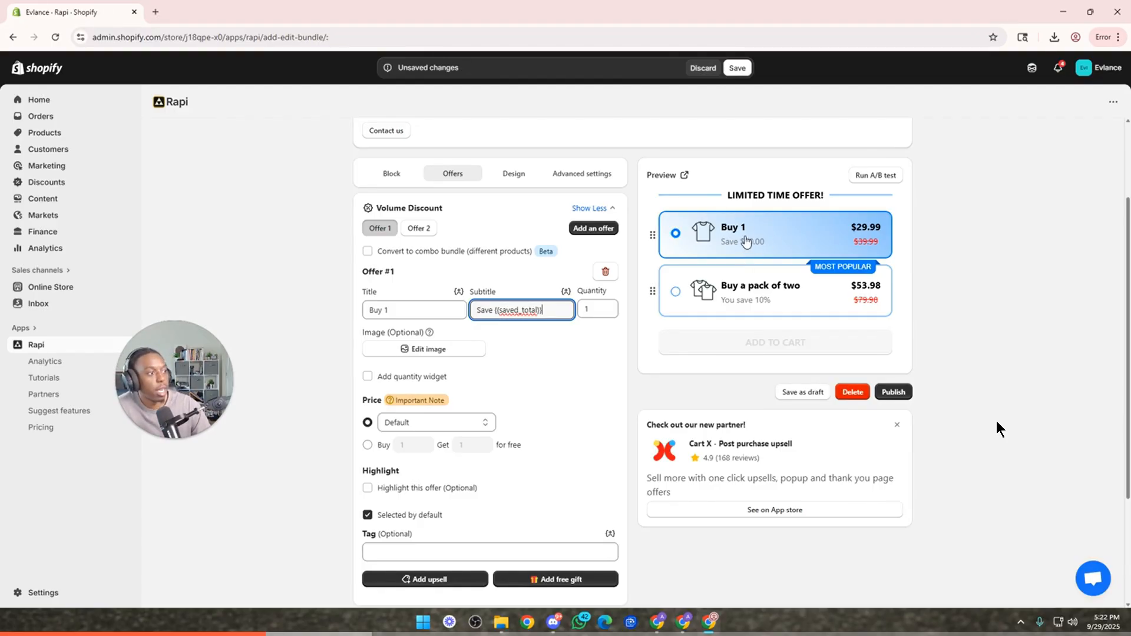
Replace the first offer's shirt image with the custom tooth powder jar picture, apply it and save the bundle.
scroll(425, 312, down, 1)
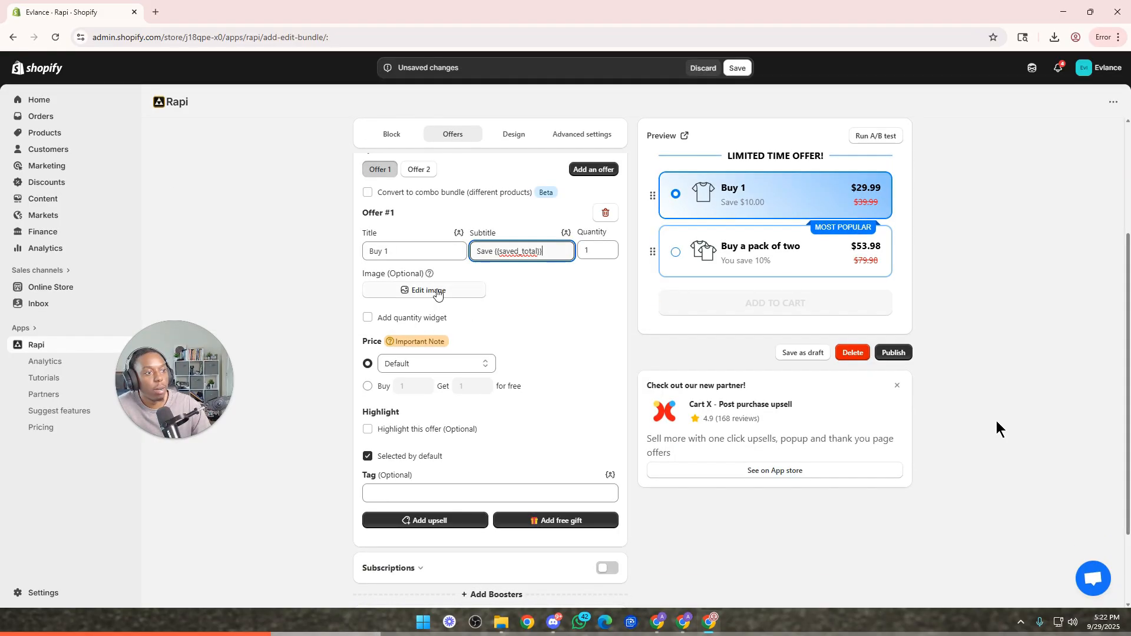
click(436, 291)
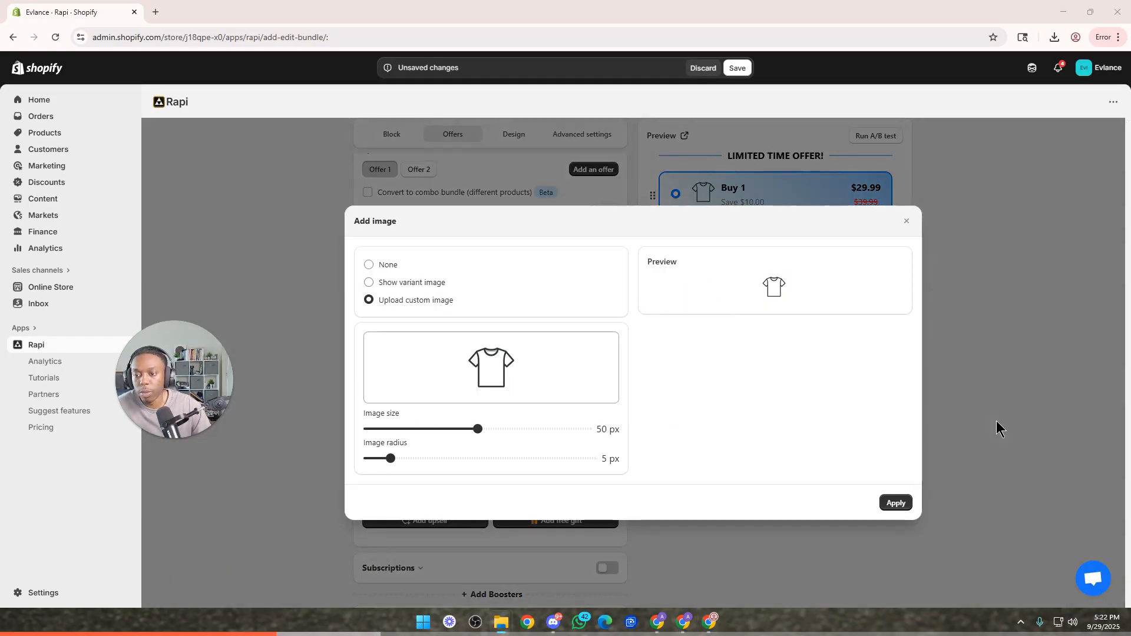
drag(1000, 429, 581, 342)
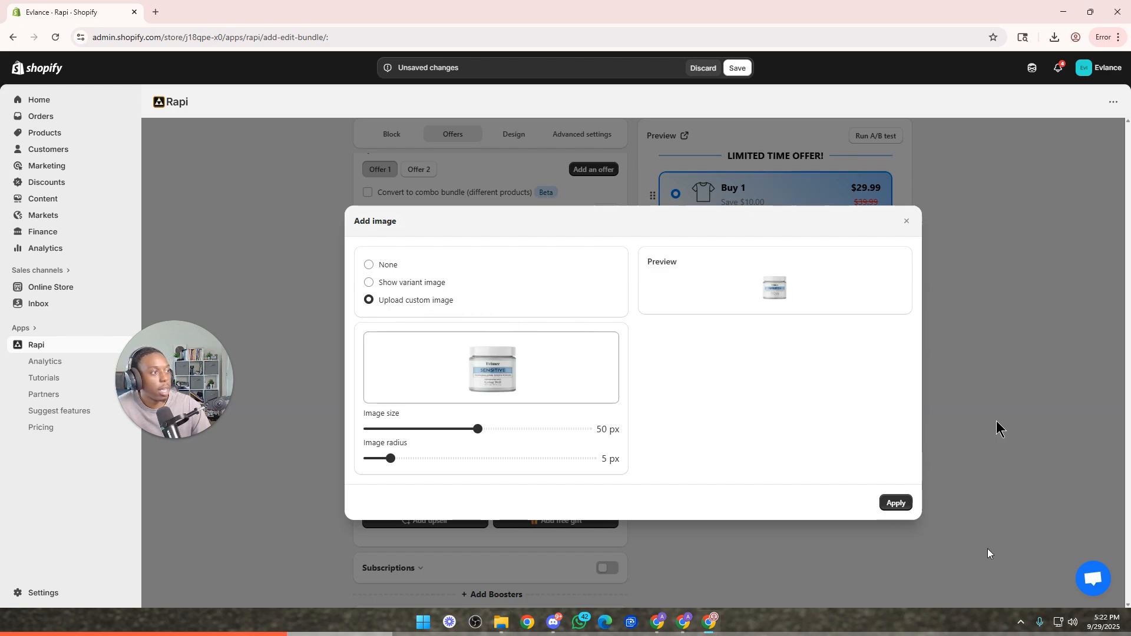
click(899, 505)
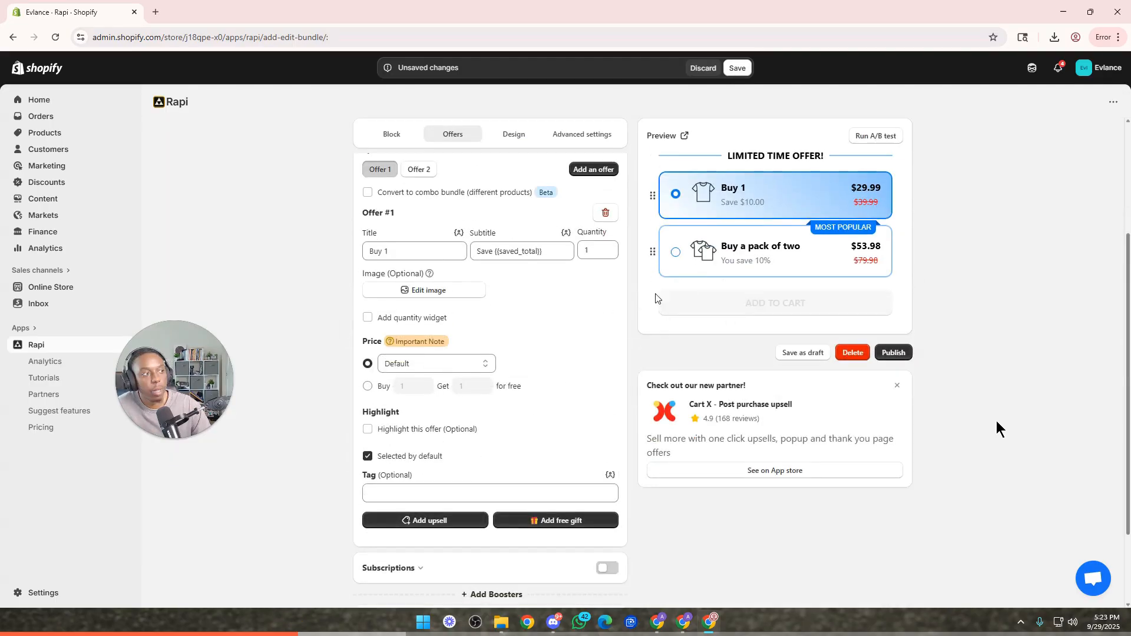
scroll(724, 297, up, 3)
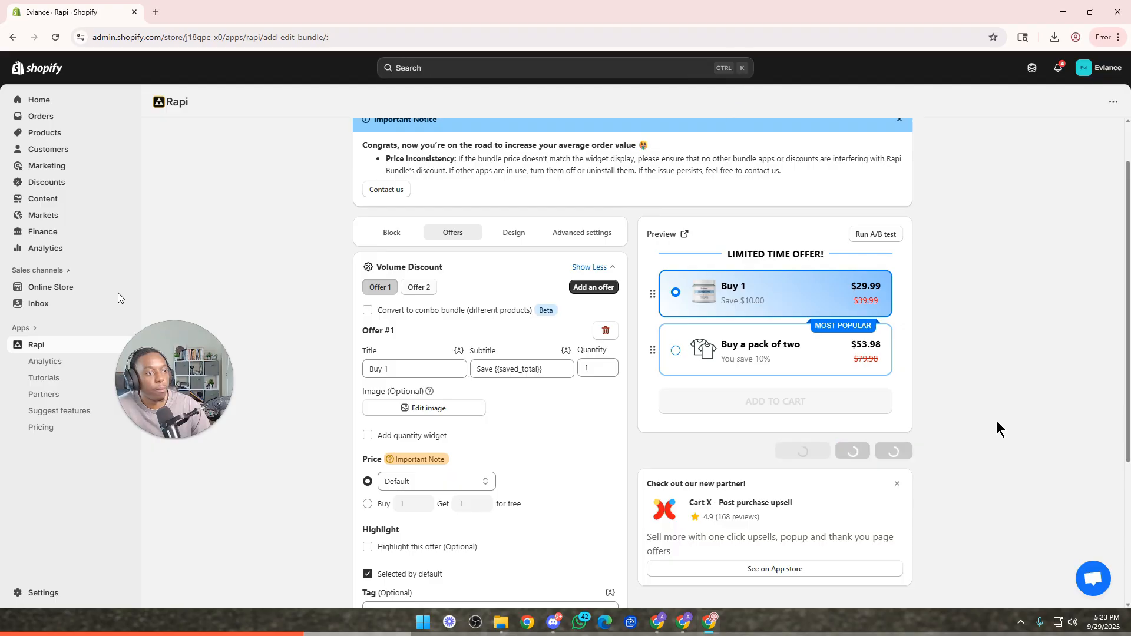
Add the quantity widget to the first offer and turn off its default selection.
scroll(377, 383, down, 1)
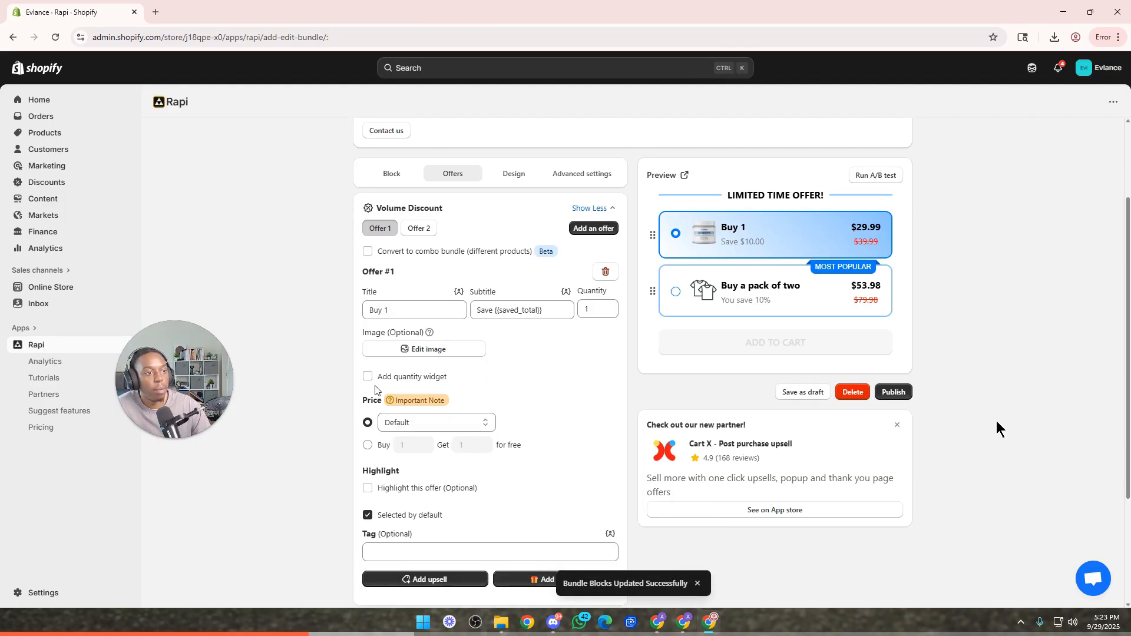
click(412, 376)
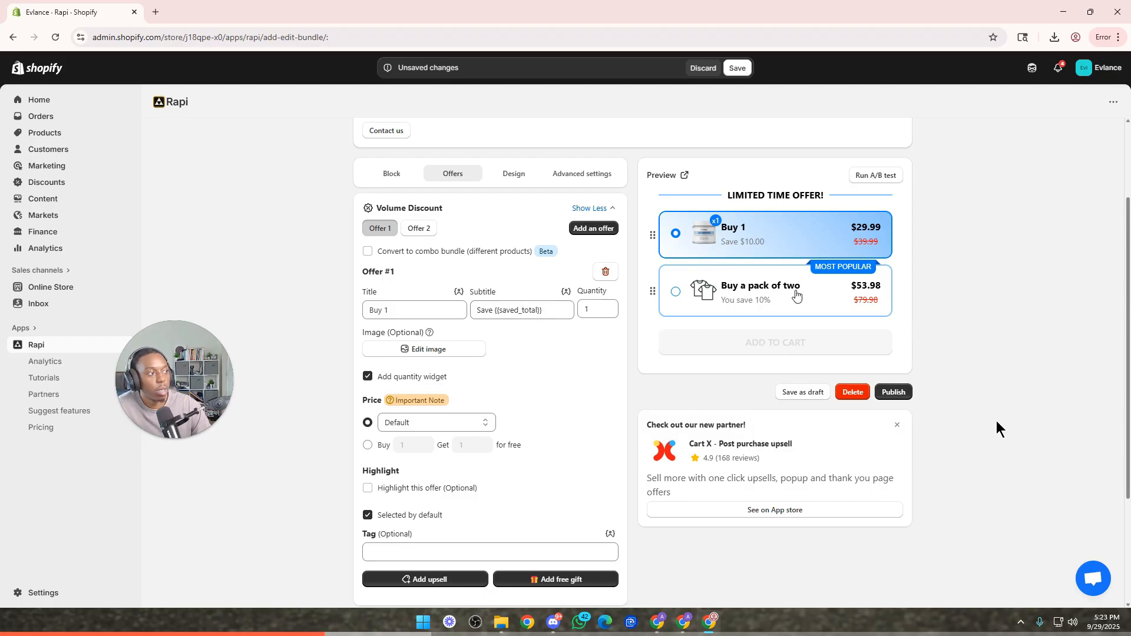
scroll(594, 271, down, 2)
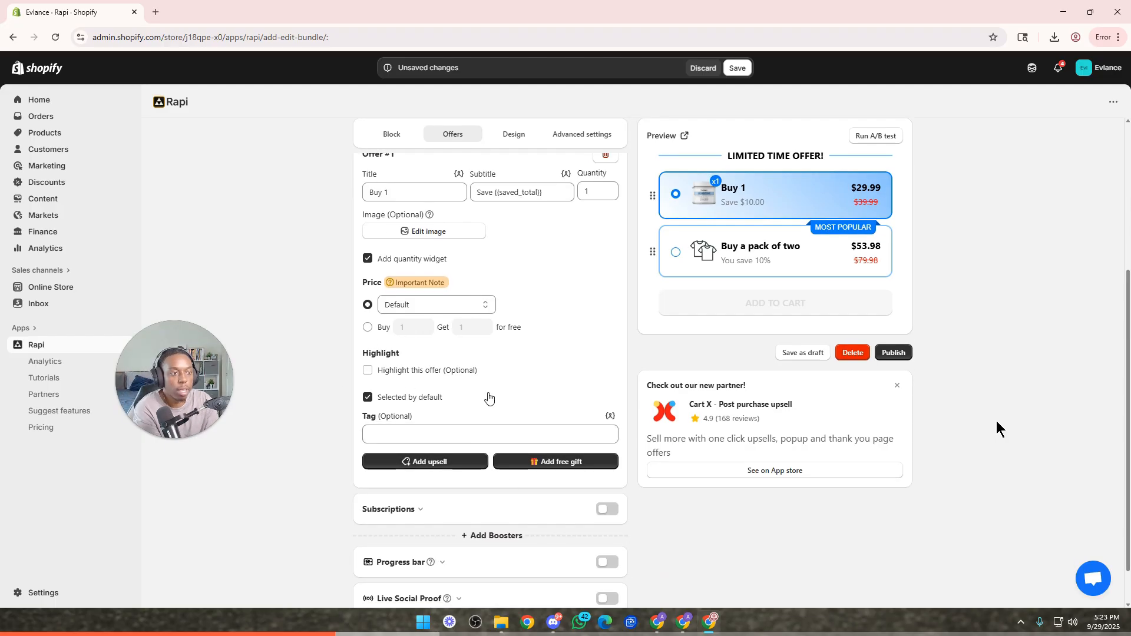
click(368, 398)
Open the second offer and set its title to "Buy 2, Get 1 Free!".
scroll(571, 341, up, 3)
click(425, 290)
scroll(459, 382, down, 1)
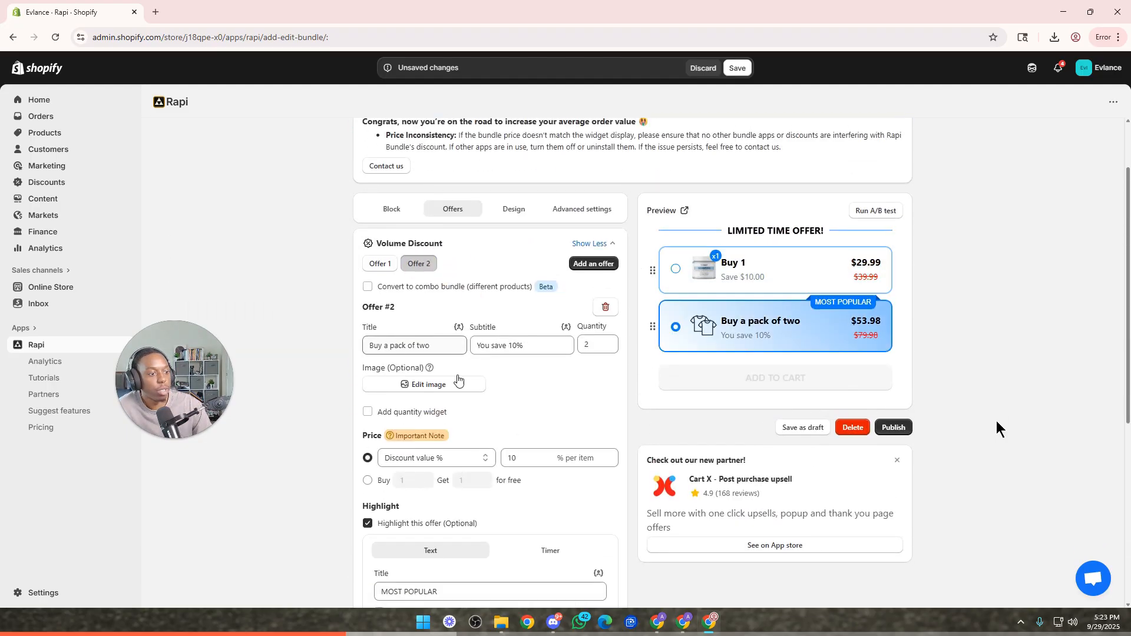
scroll(998, 429, down, 3)
scroll(997, 429, up, 4)
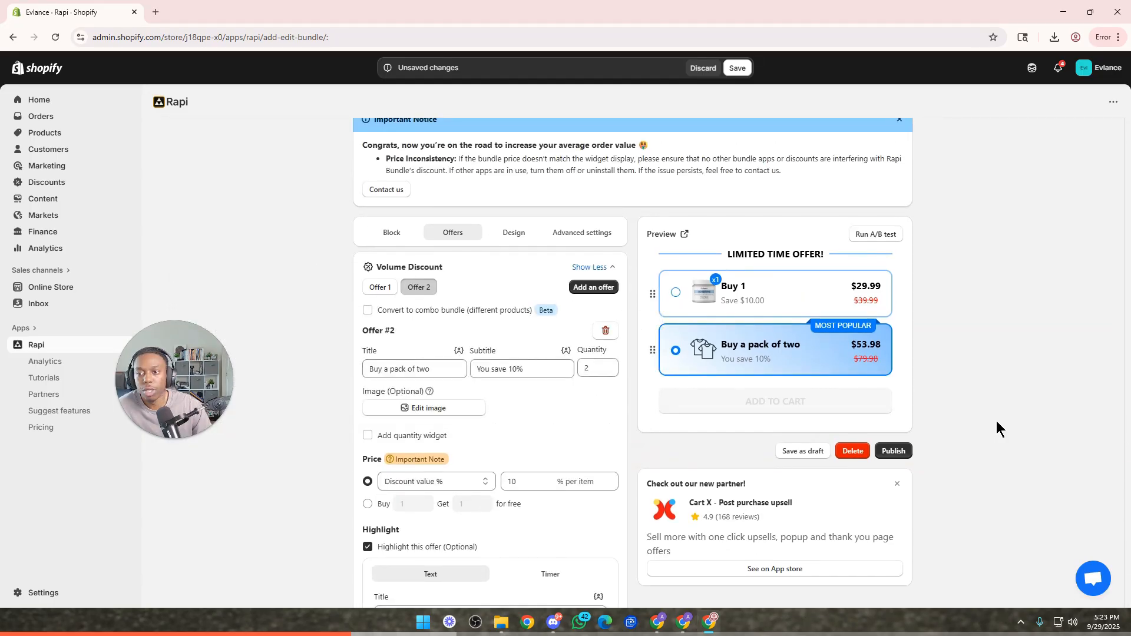
triple_click(391, 367)
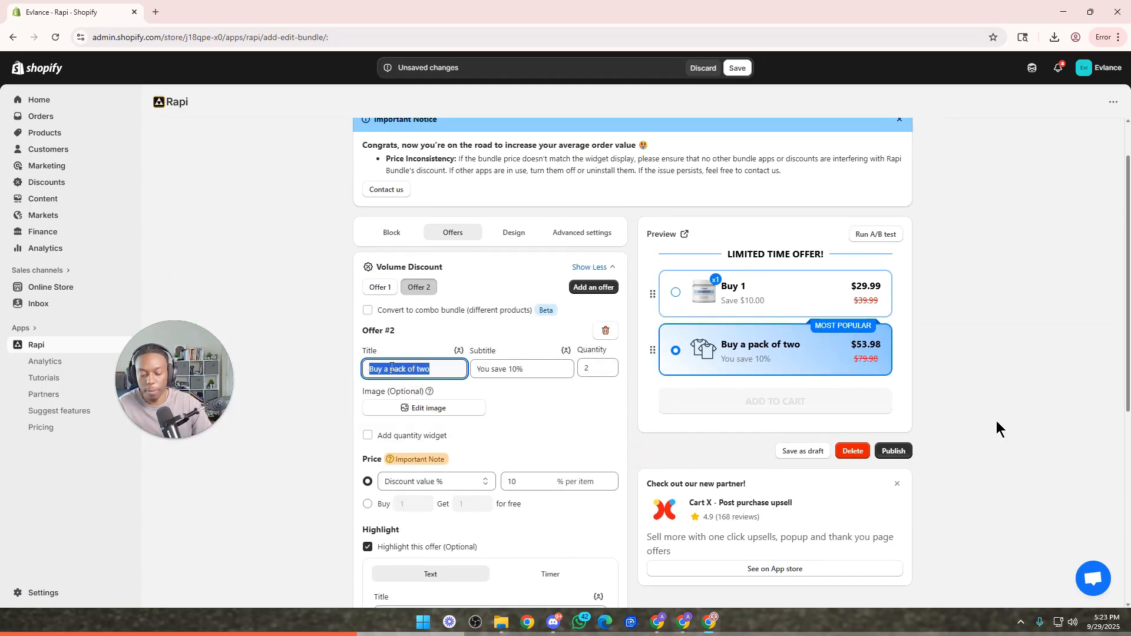
text(Buy 2, GE)
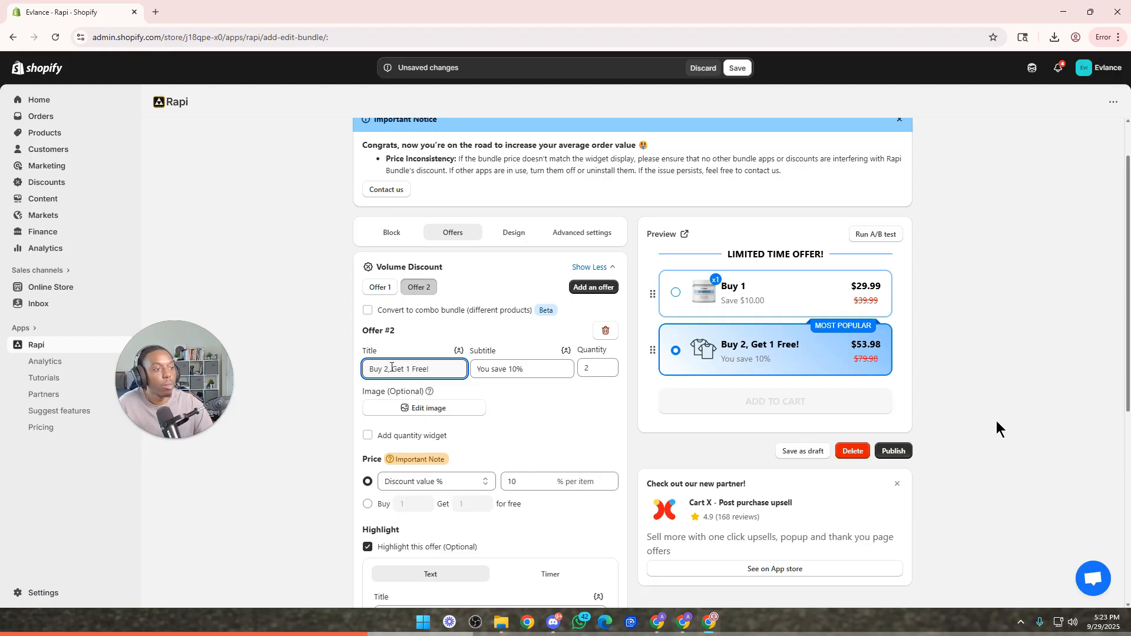
Set the second offer's subtitle to "Save {{saved_total}}" and its quantity to 3.
triple_click(514, 366)
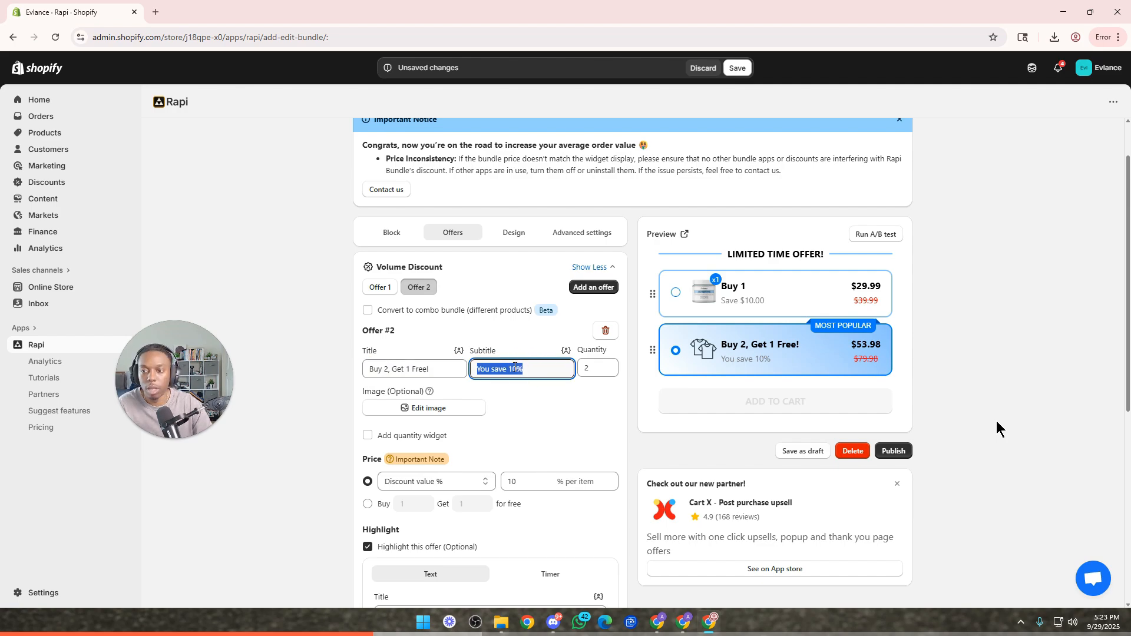
text(Save {{saved_total)
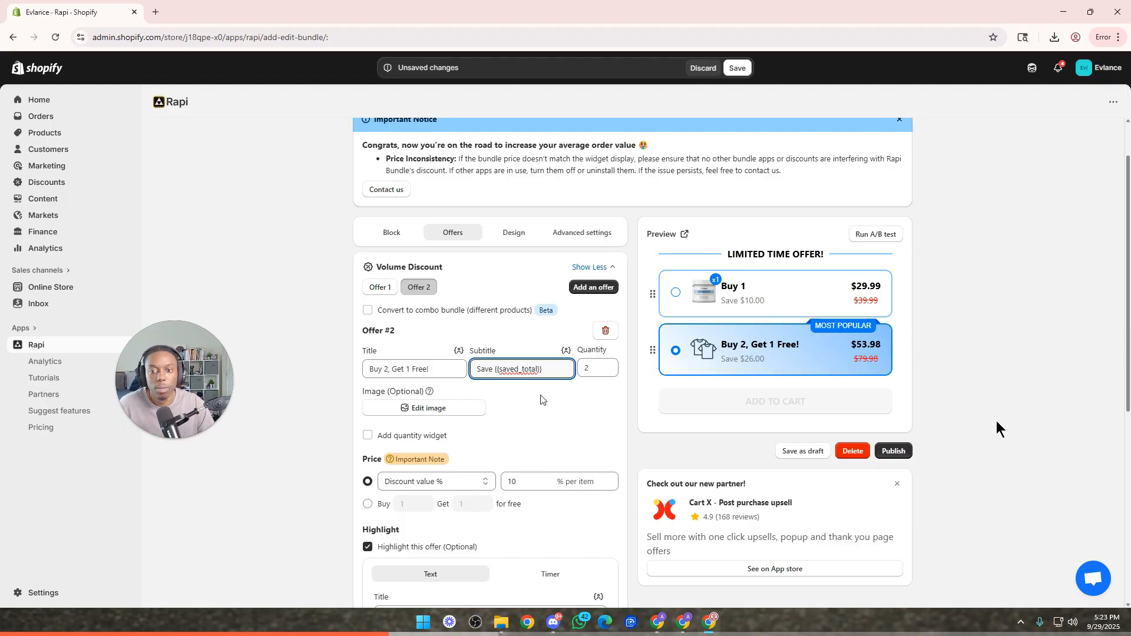
click(609, 364)
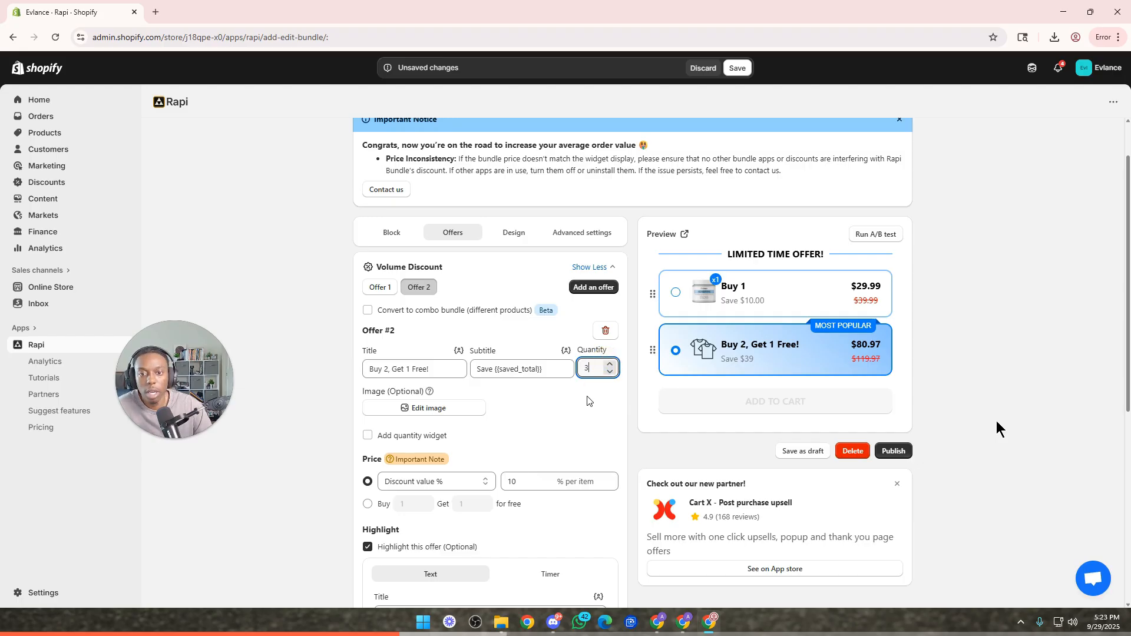
Replace the second offer's shirt image with the custom picture of three tooth powder jars, apply it and save the bundle.
click(427, 414)
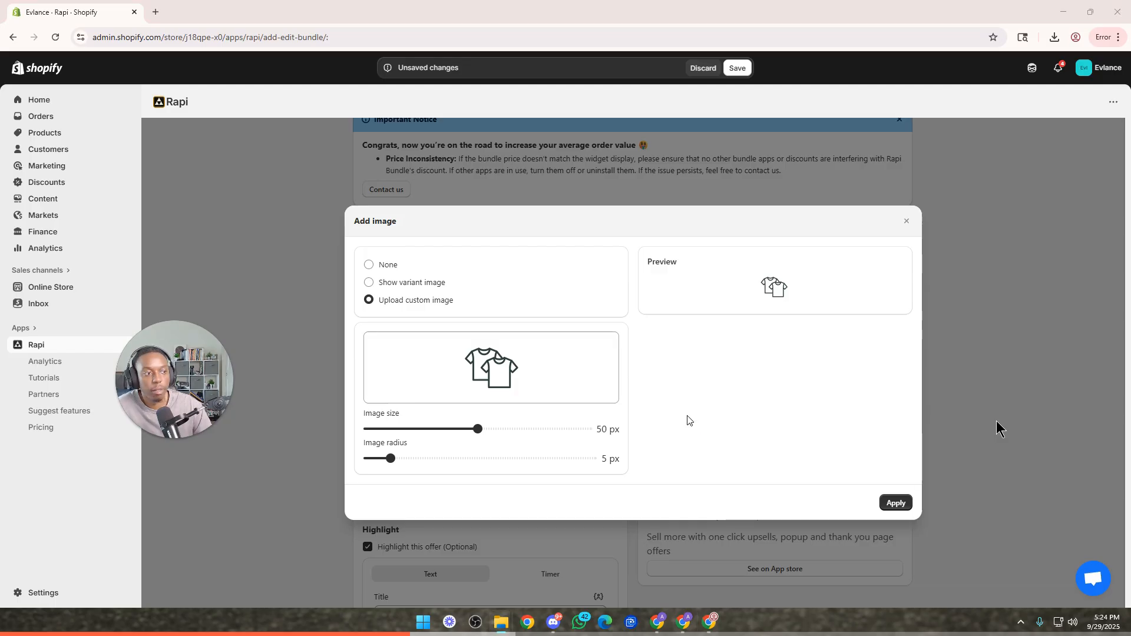
click(891, 500)
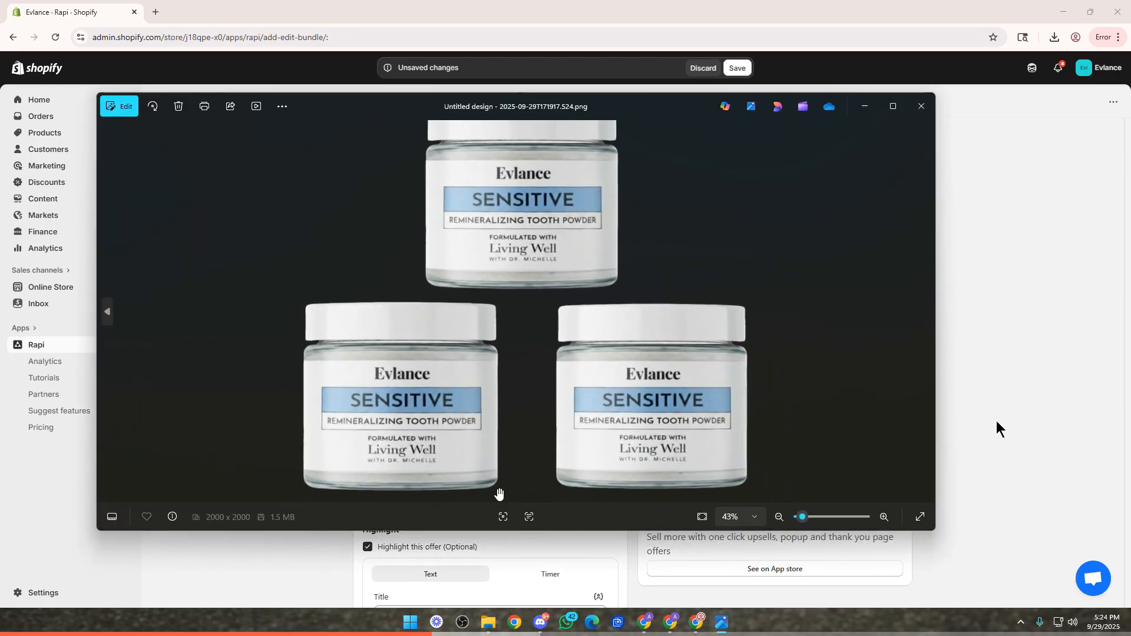
drag(514, 105, 0, 176)
click(737, 67)
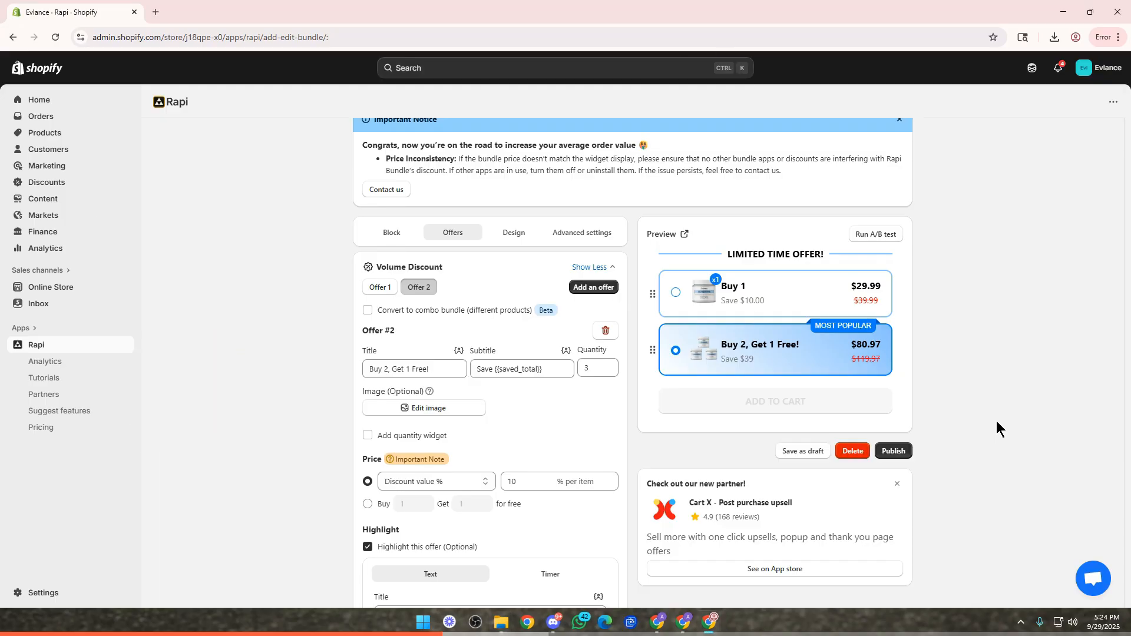
Make the "Buy 2, Get 1 Free!" offer selected by default.
scroll(516, 412, down, 1)
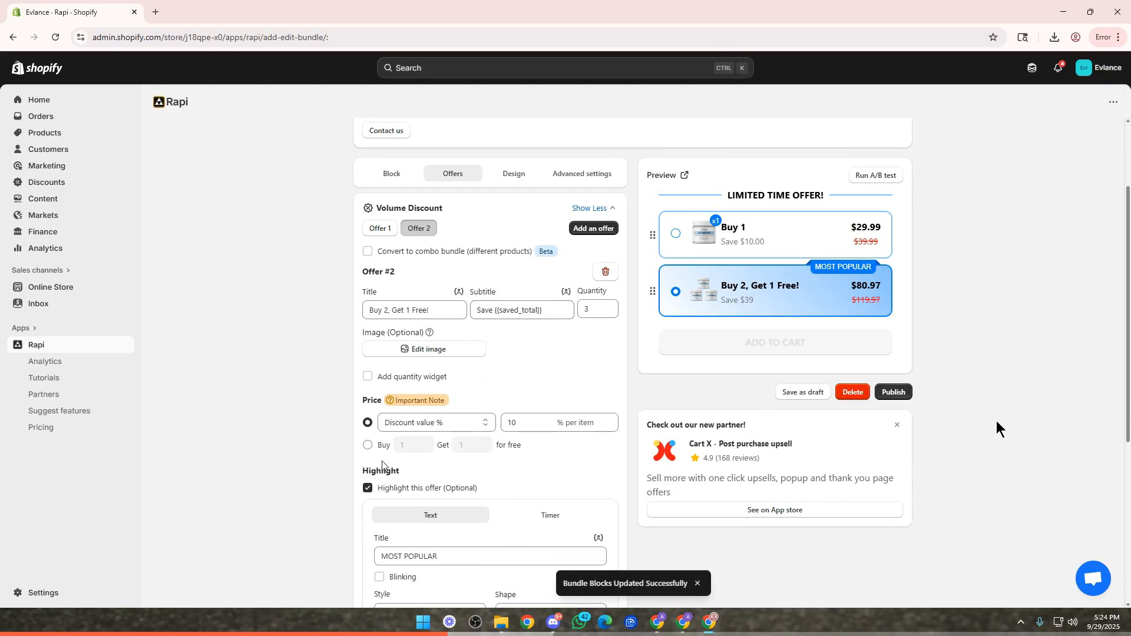
scroll(382, 463, down, 3)
click(367, 476)
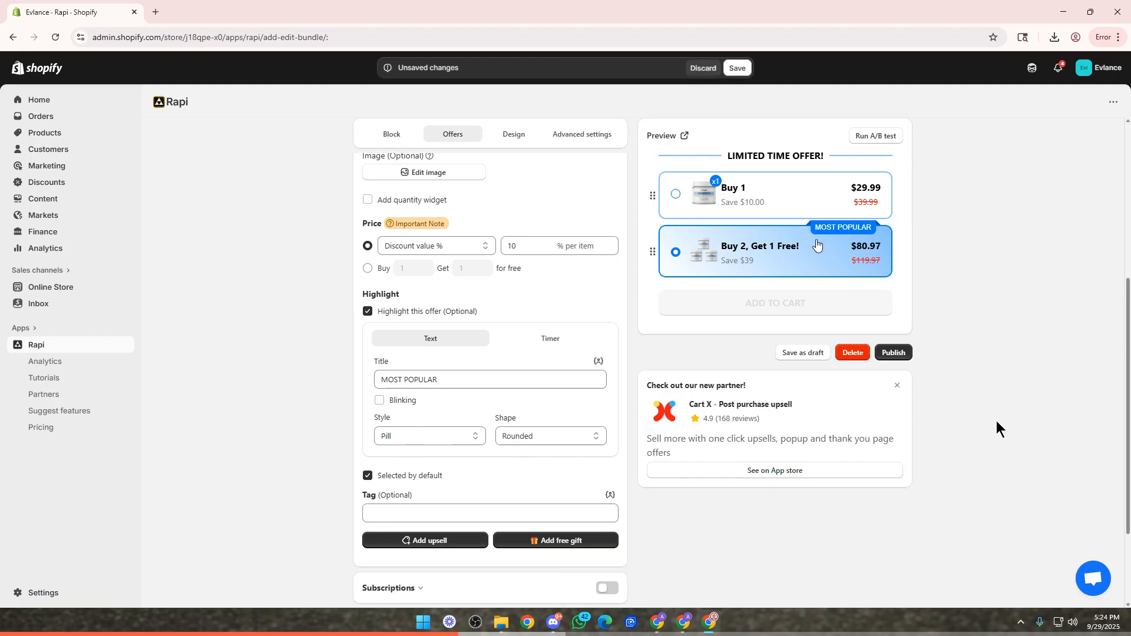
Enable the Live Social Proof booster and look through its message, random view range and styling settings.
scroll(535, 394, down, 2)
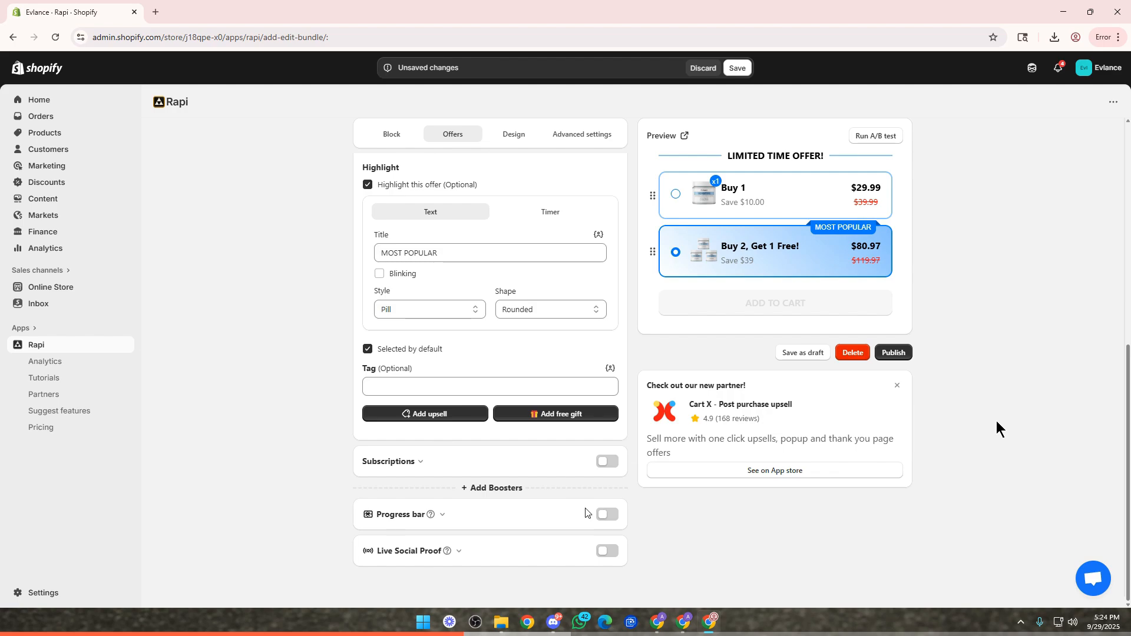
click(459, 554)
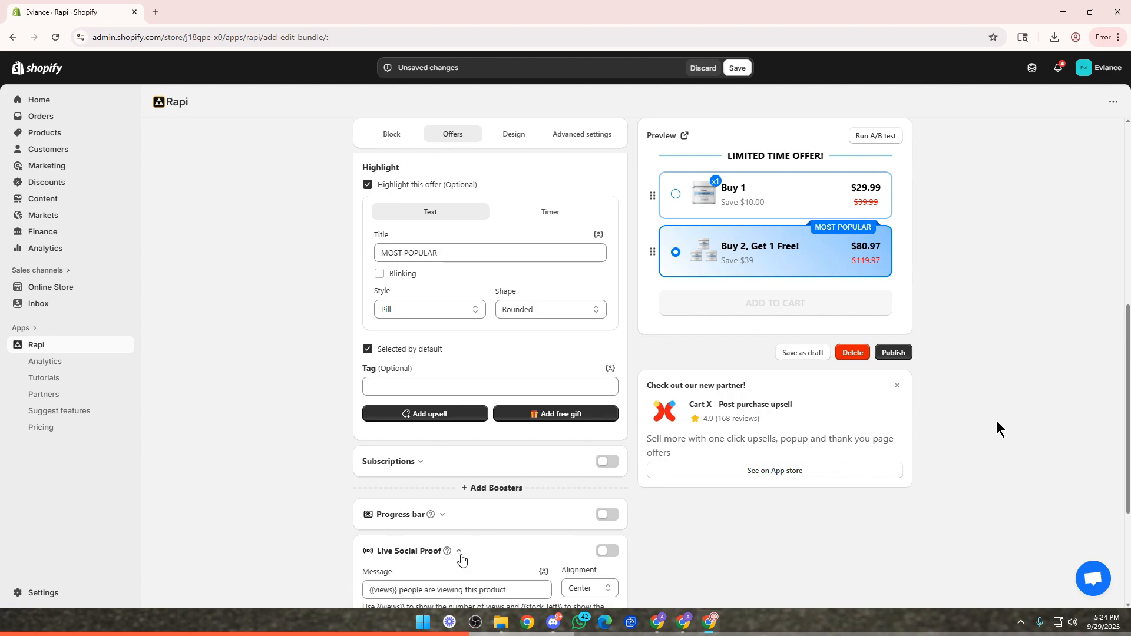
click(607, 552)
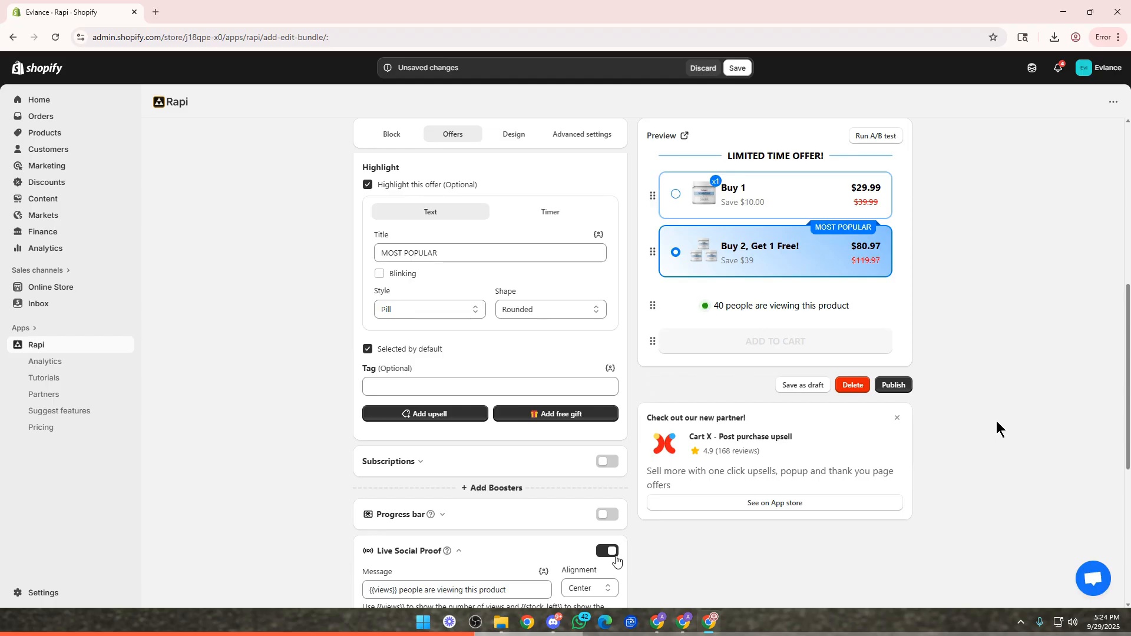
scroll(995, 428, down, 4)
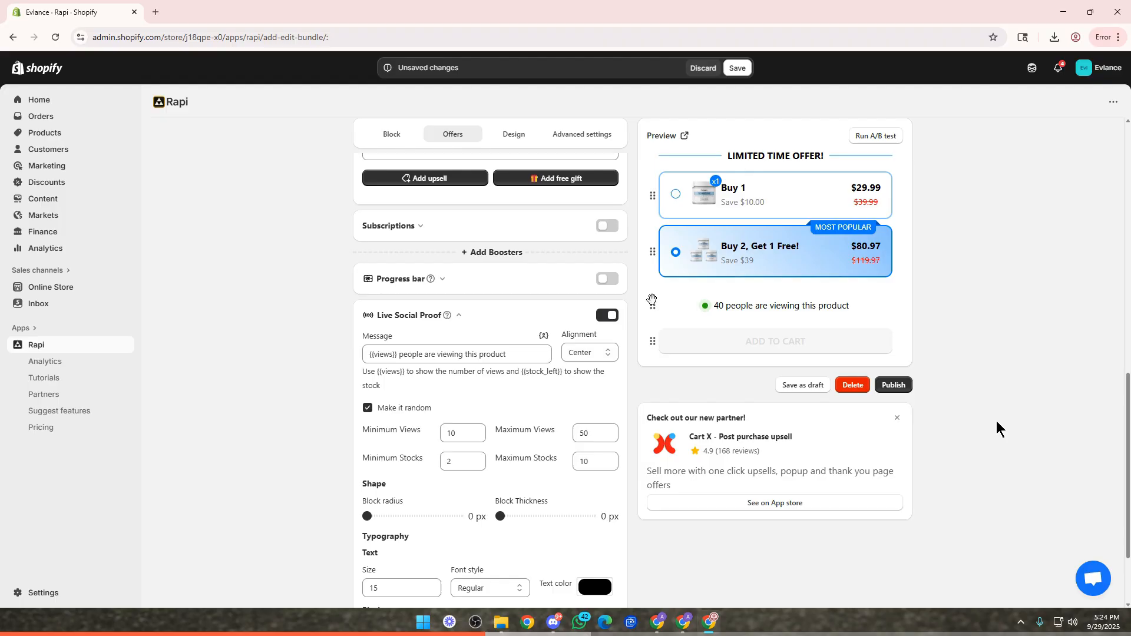
scroll(434, 492, down, 1)
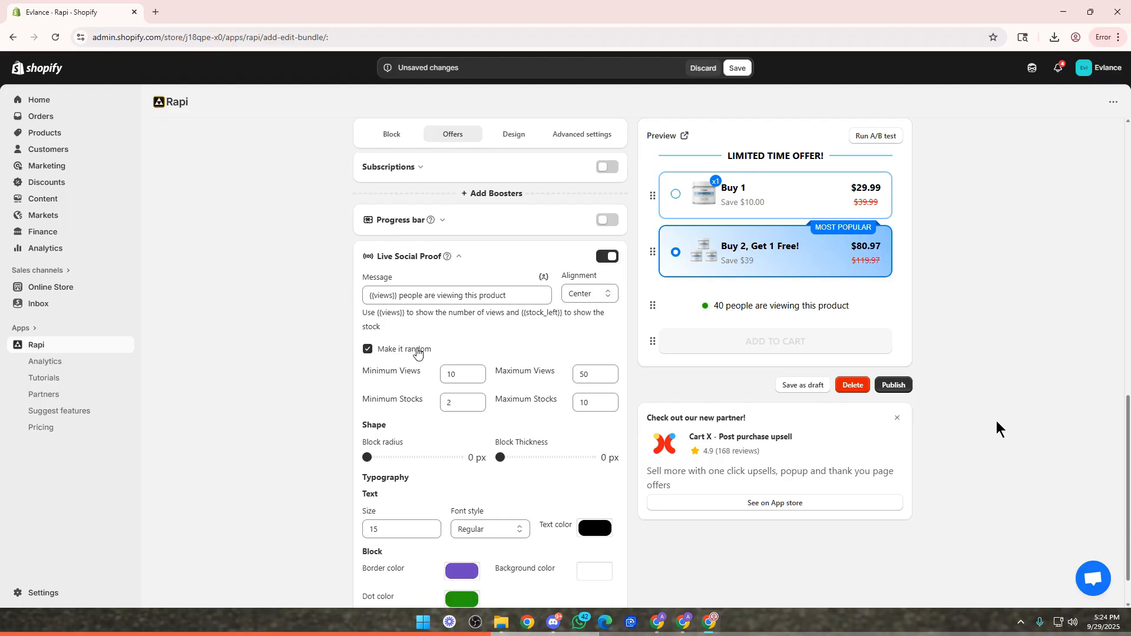
Turn the Progress bar booster on to preview its free gift layout, and turn it back off.
click(603, 221)
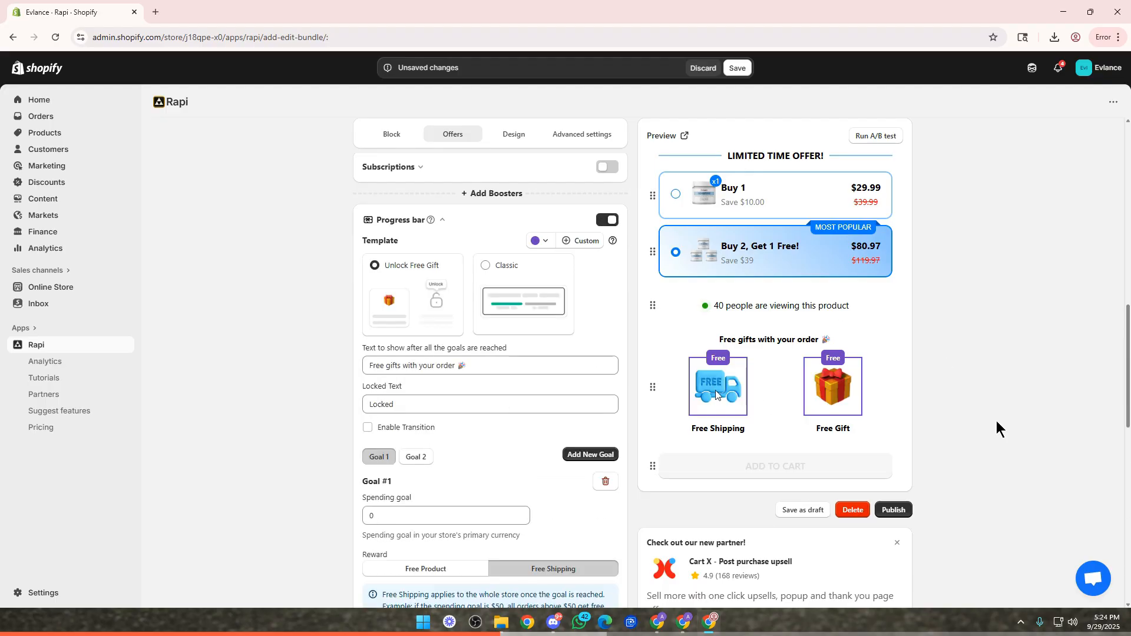
click(607, 220)
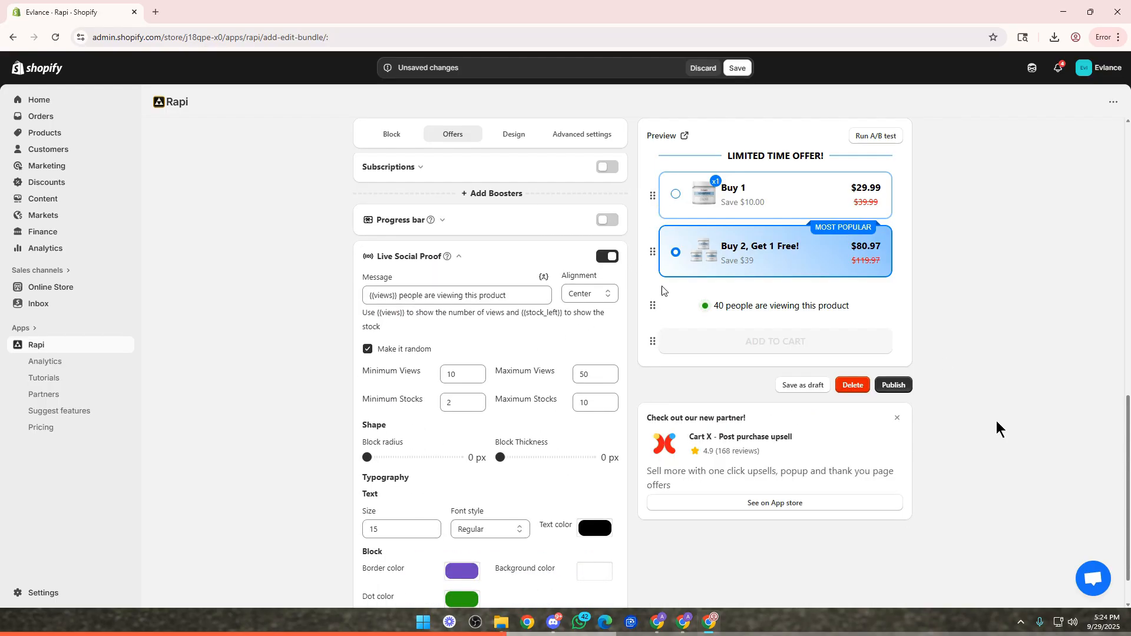
click(601, 220)
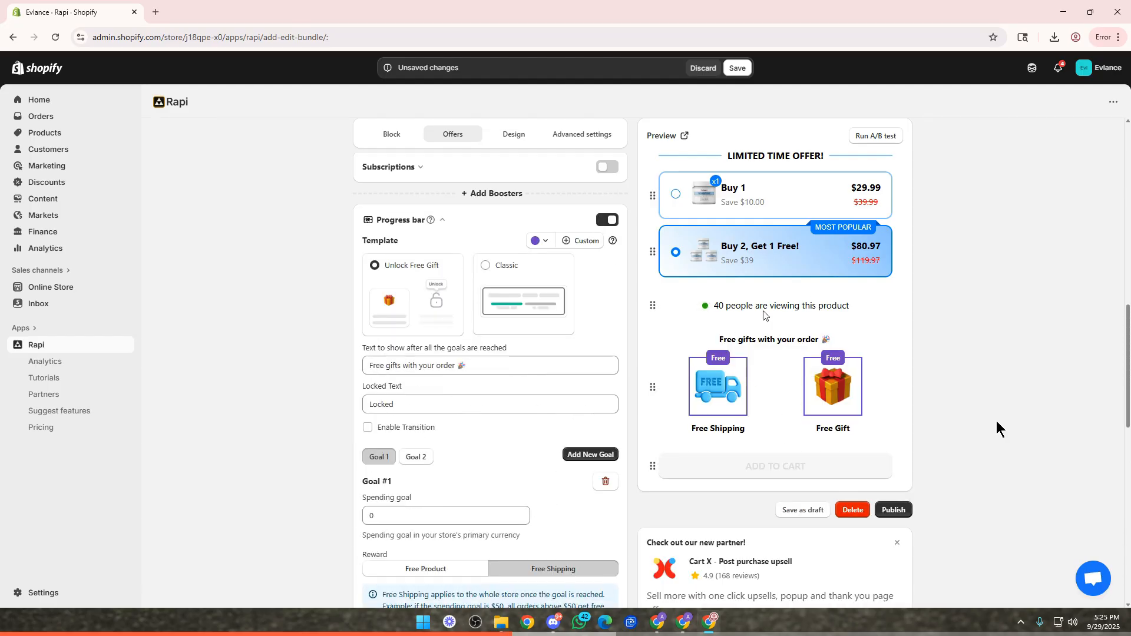
click(612, 221)
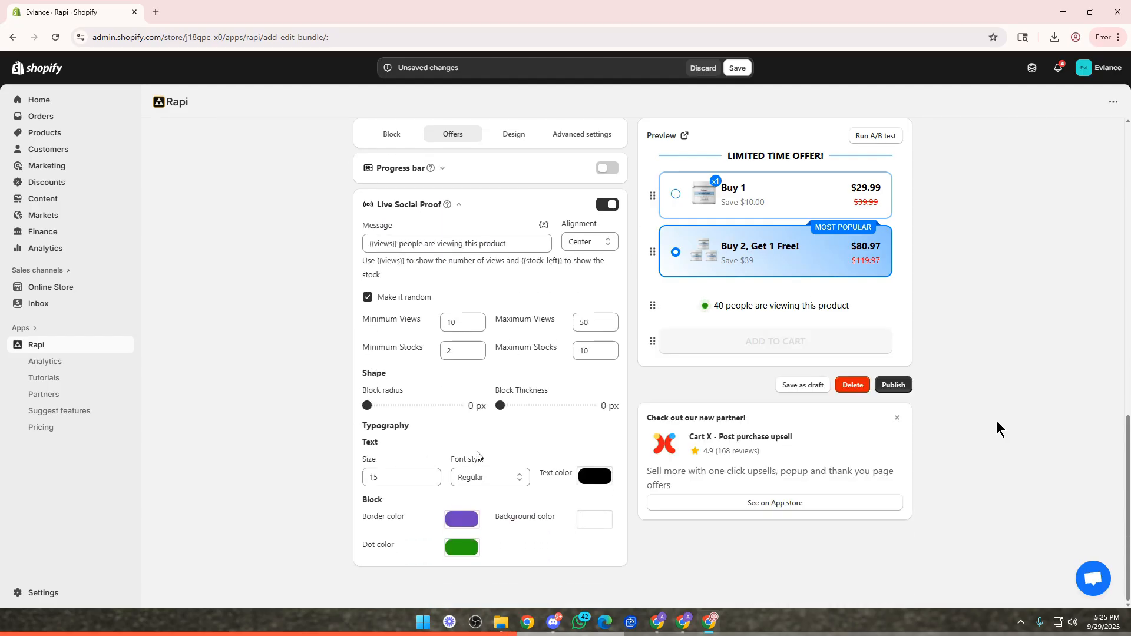
Save the bundle with the default offer selection and the Live Social Proof booster.
scroll(513, 499, up, 1)
scroll(467, 266, up, 10)
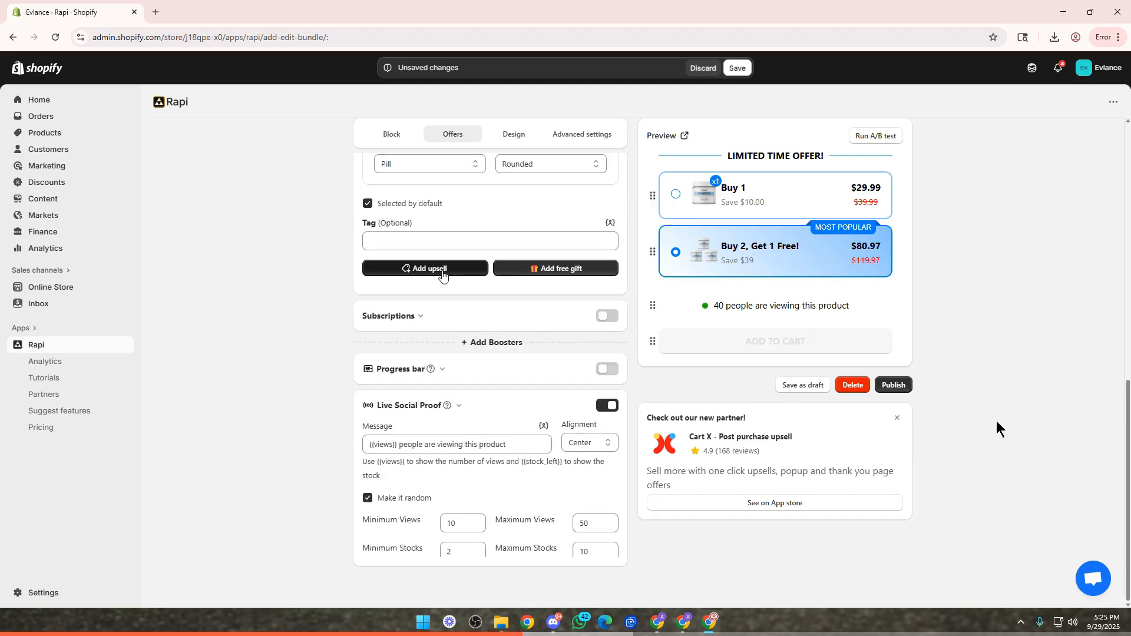
scroll(577, 531, up, 3)
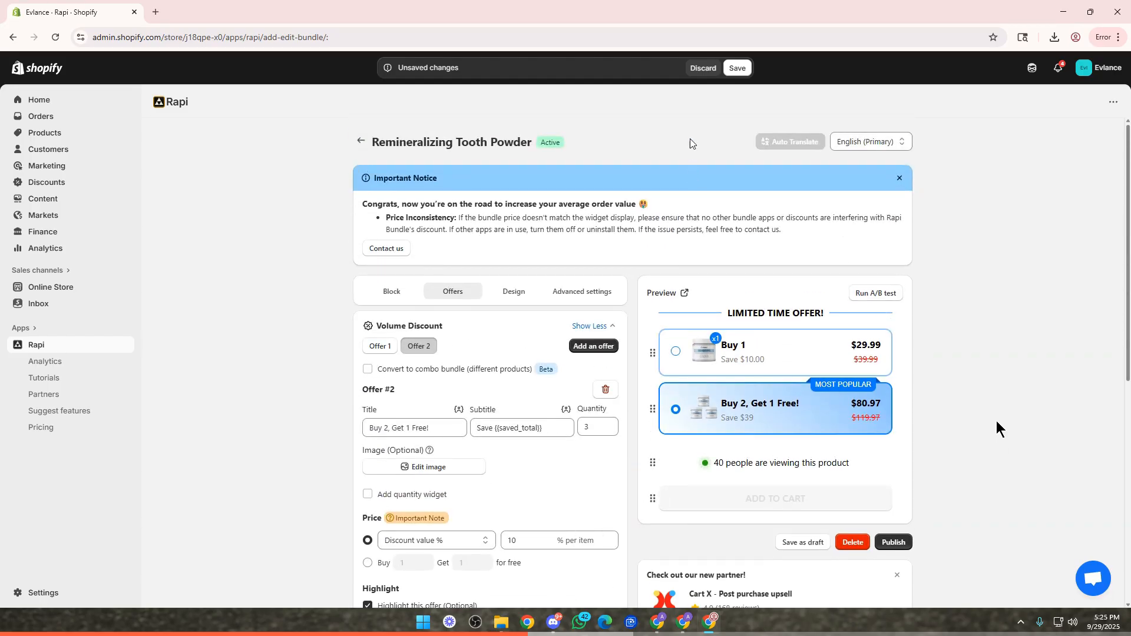
click(731, 68)
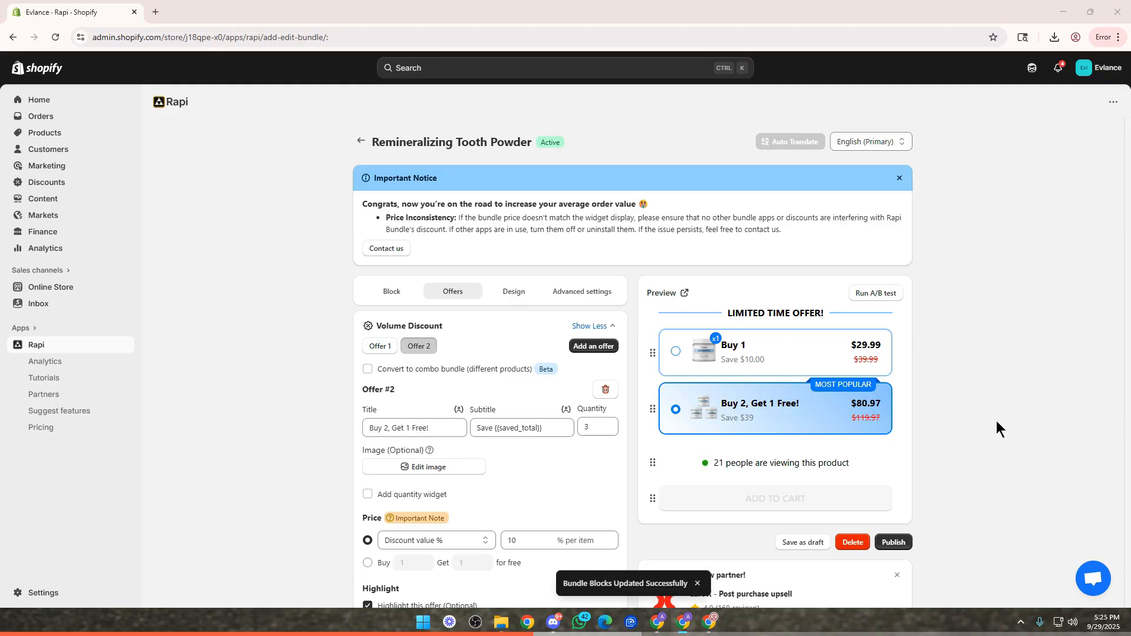
Enable price rounding to .99 in the bundle's advanced settings and save the bundle.
click(581, 291)
scroll(433, 413, down, 1)
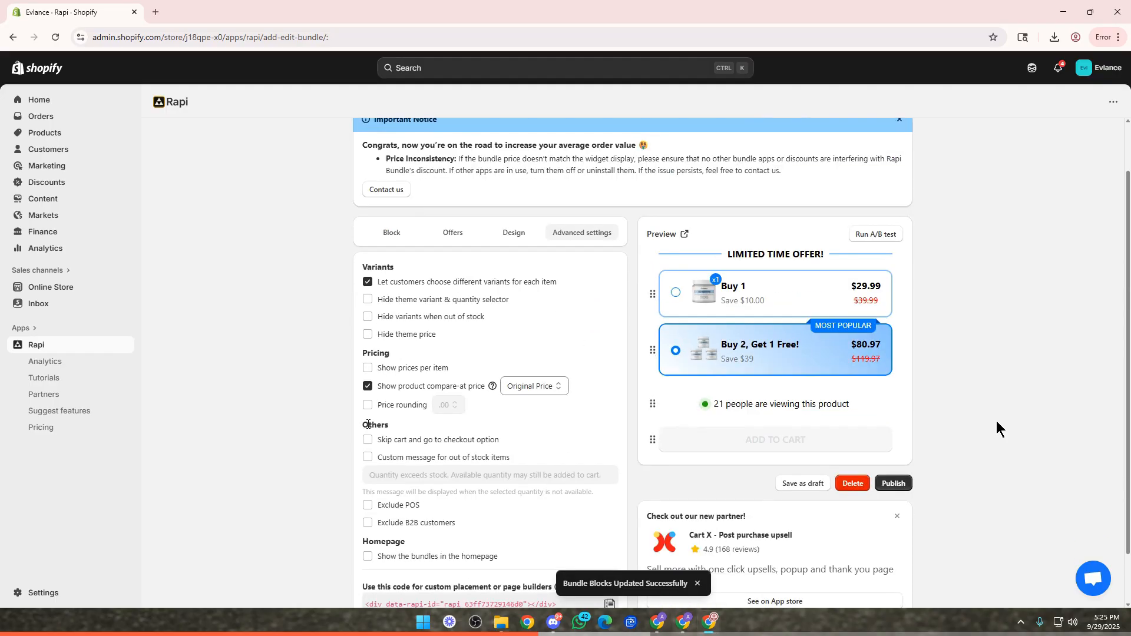
click(367, 404)
click(448, 405)
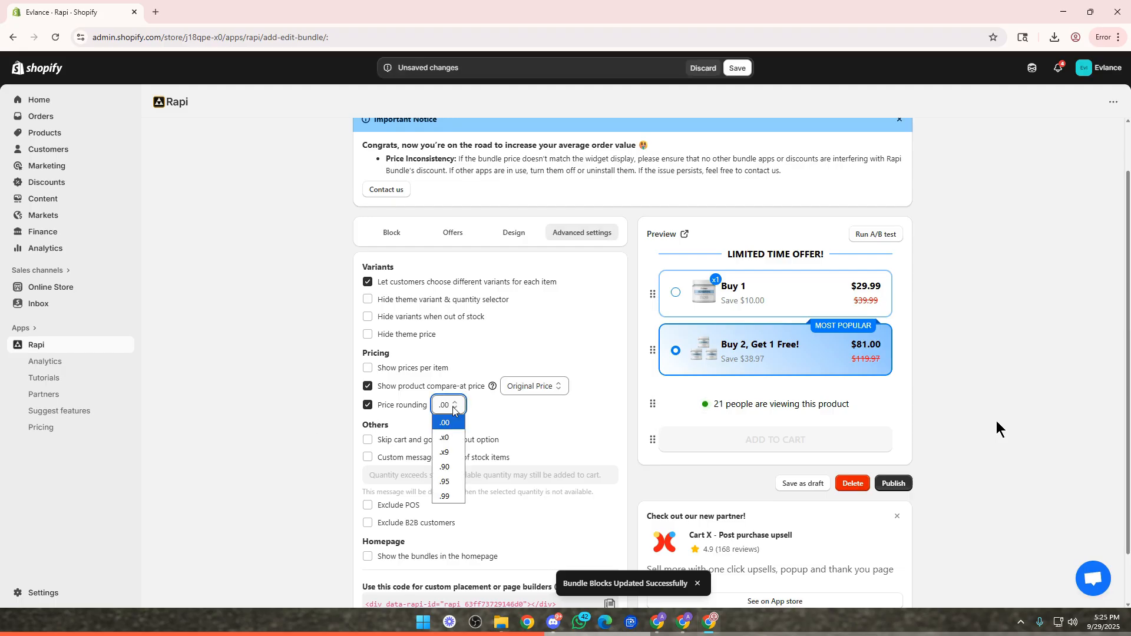
click(448, 496)
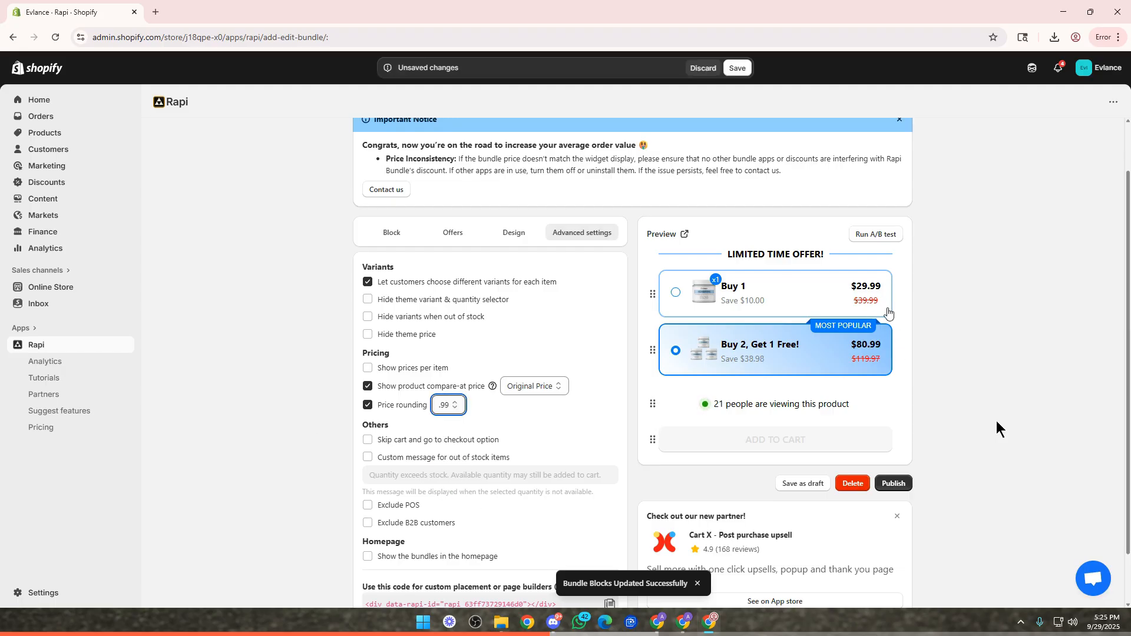
click(736, 68)
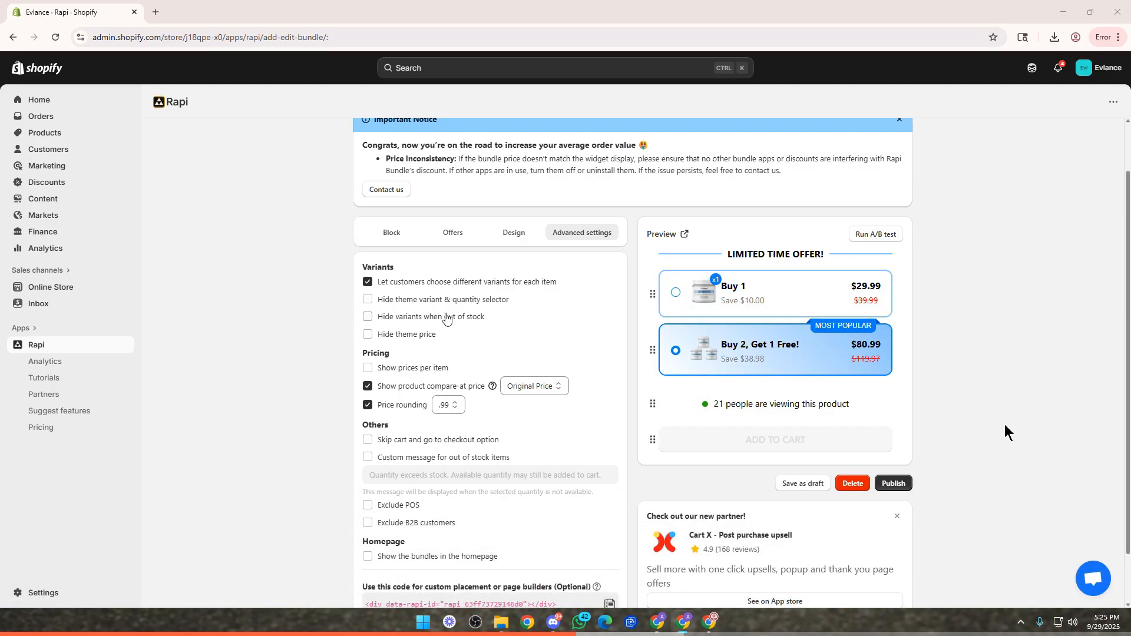
Review the bundle's advanced, offer and block settings along with the offer preview.
scroll(443, 378, down, 1)
scroll(447, 528, up, 2)
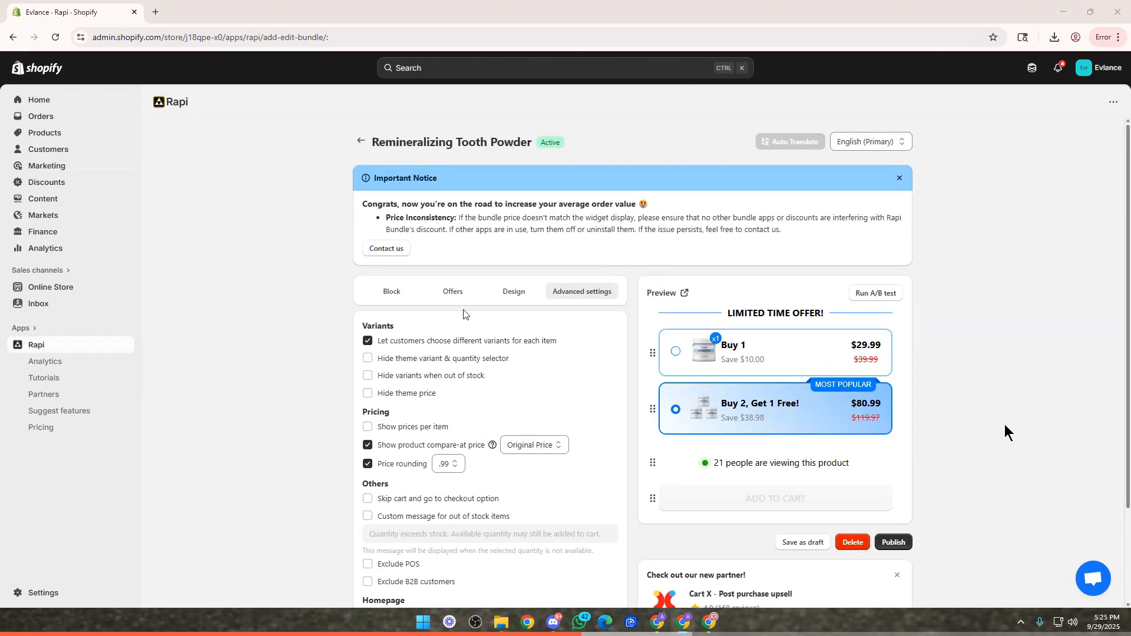
click(453, 293)
click(393, 293)
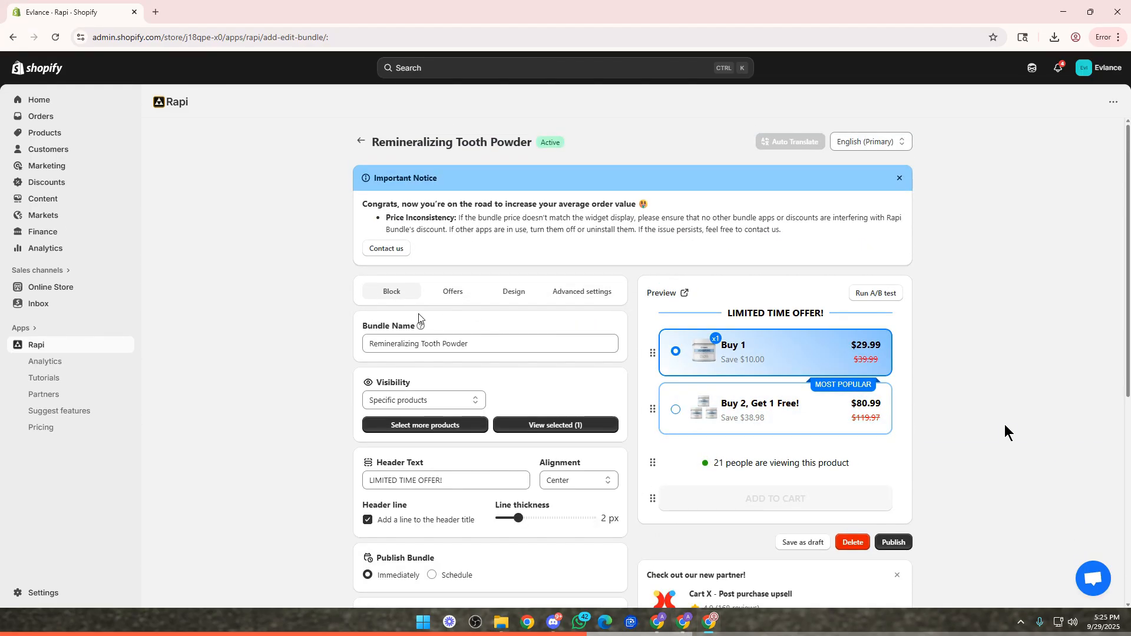
scroll(462, 427, down, 3)
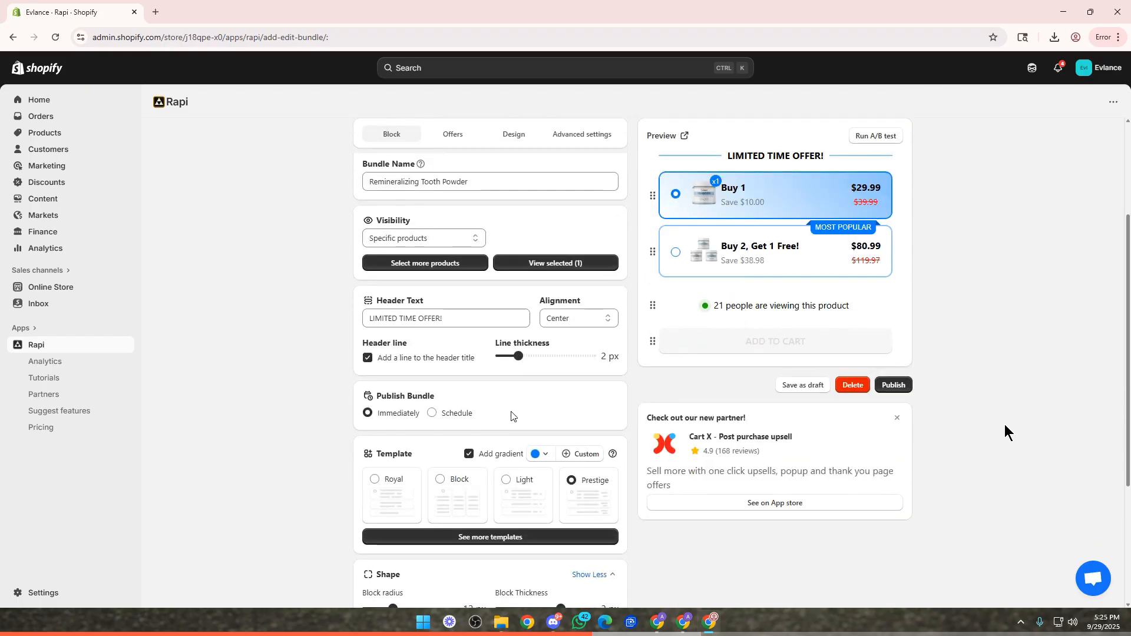
scroll(530, 406, up, 2)
click(903, 485)
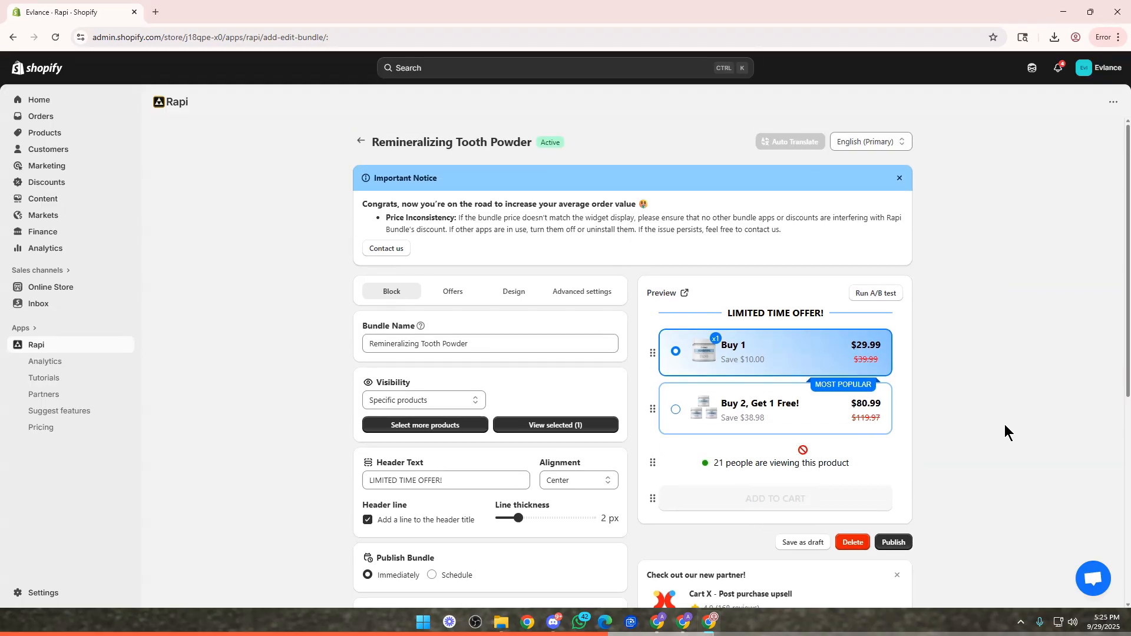
scroll(1005, 424, up, 1)
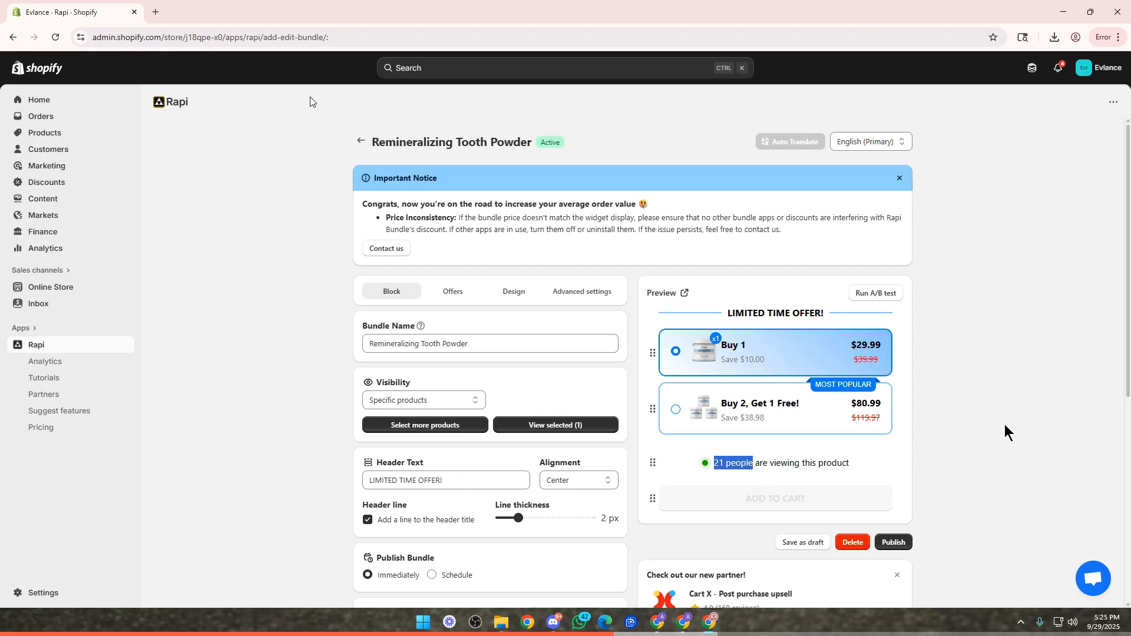
Leave the bundle editor and open the current Tooth Powder theme of the online store for customization.
click(357, 142)
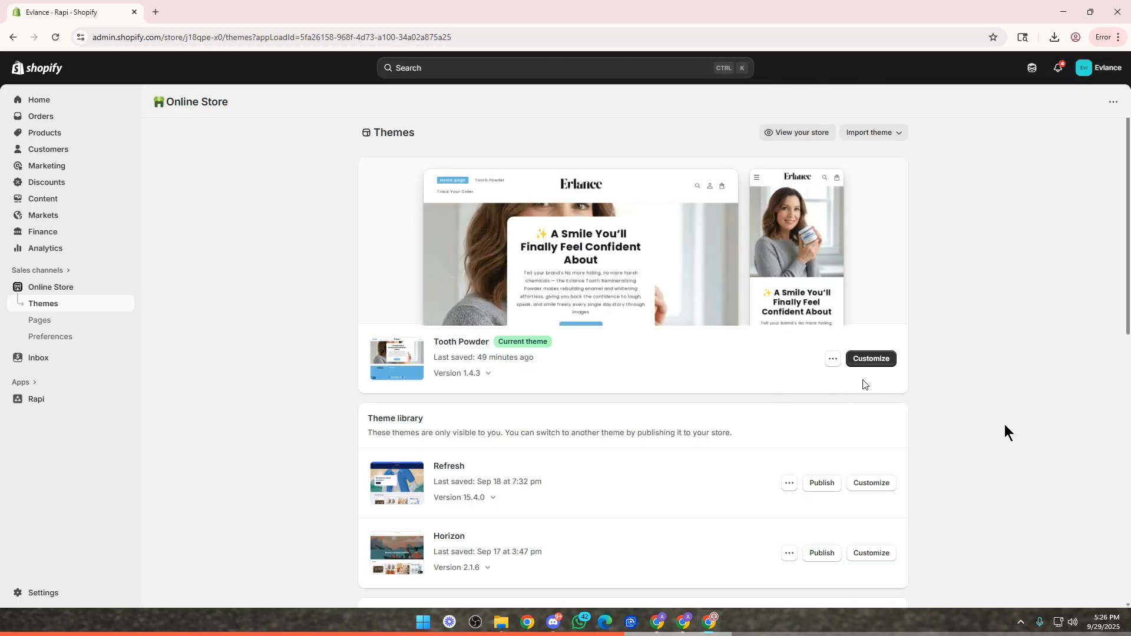
click(873, 400)
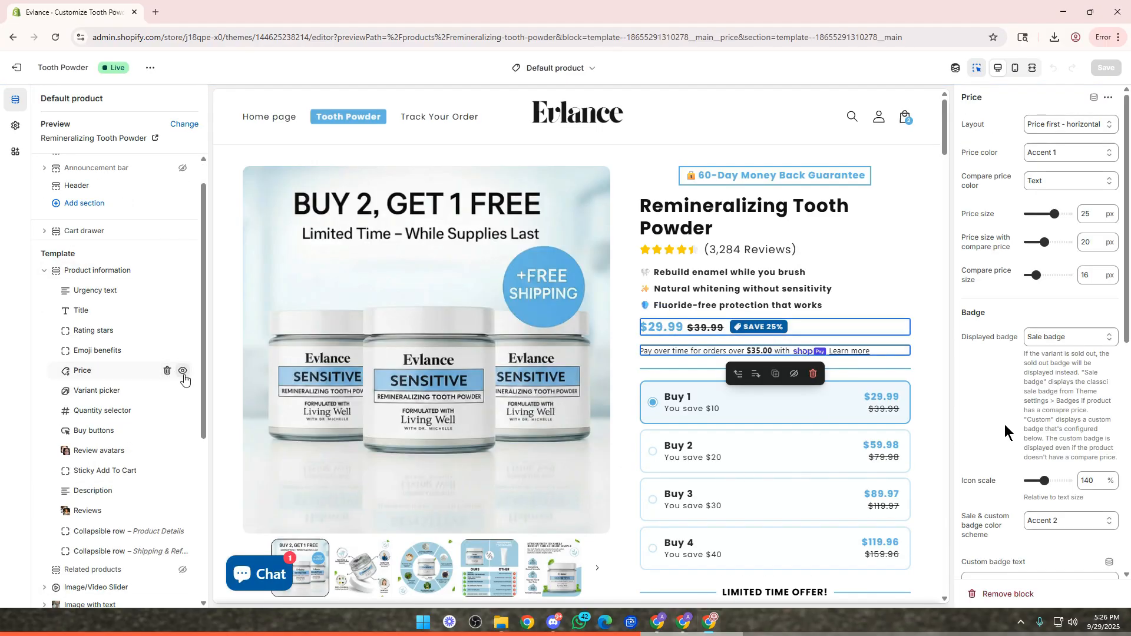
Hide the Price and Quantity selector blocks in the product information section.
click(182, 370)
click(793, 411)
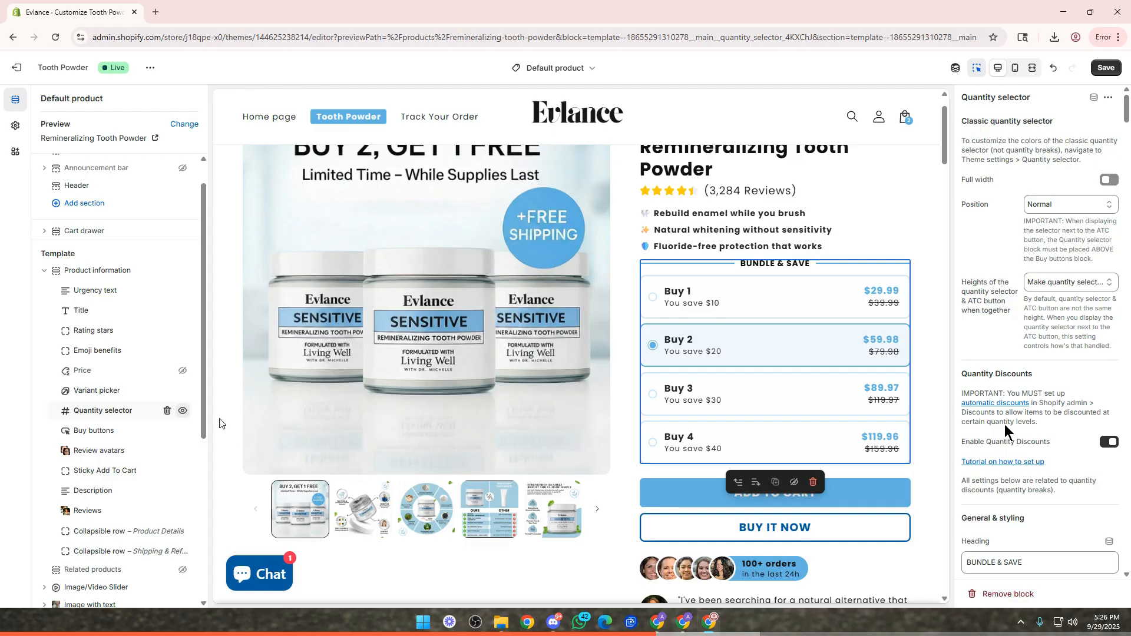
click(183, 411)
scroll(822, 284, up, 1)
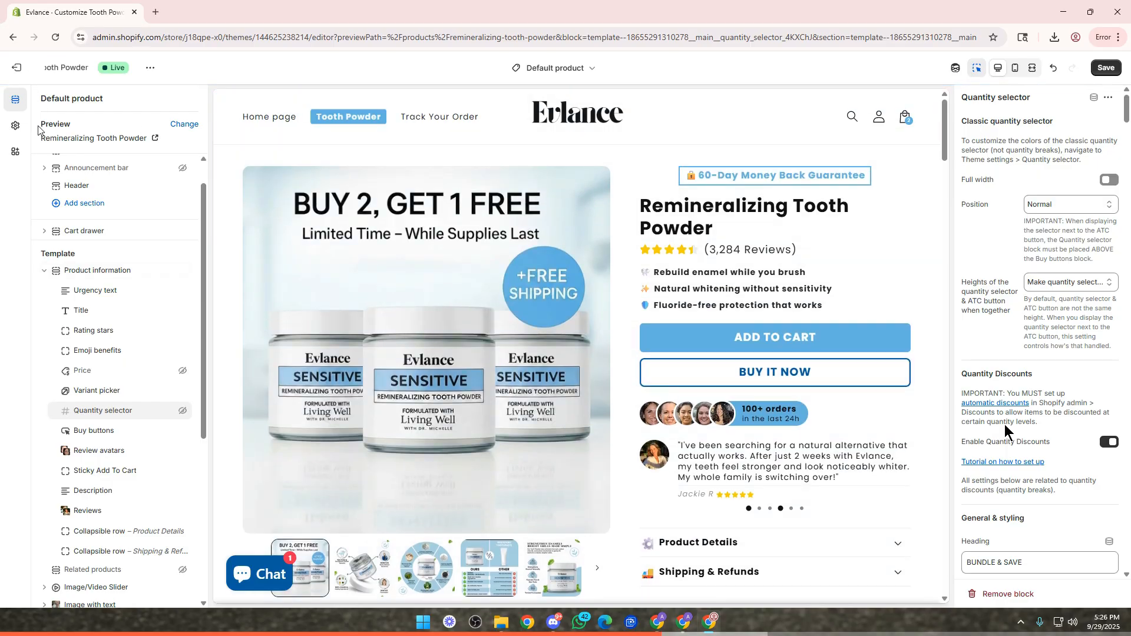
Check the Rapi app embed in the theme and save the theme changes.
click(15, 125)
click(16, 152)
click(110, 176)
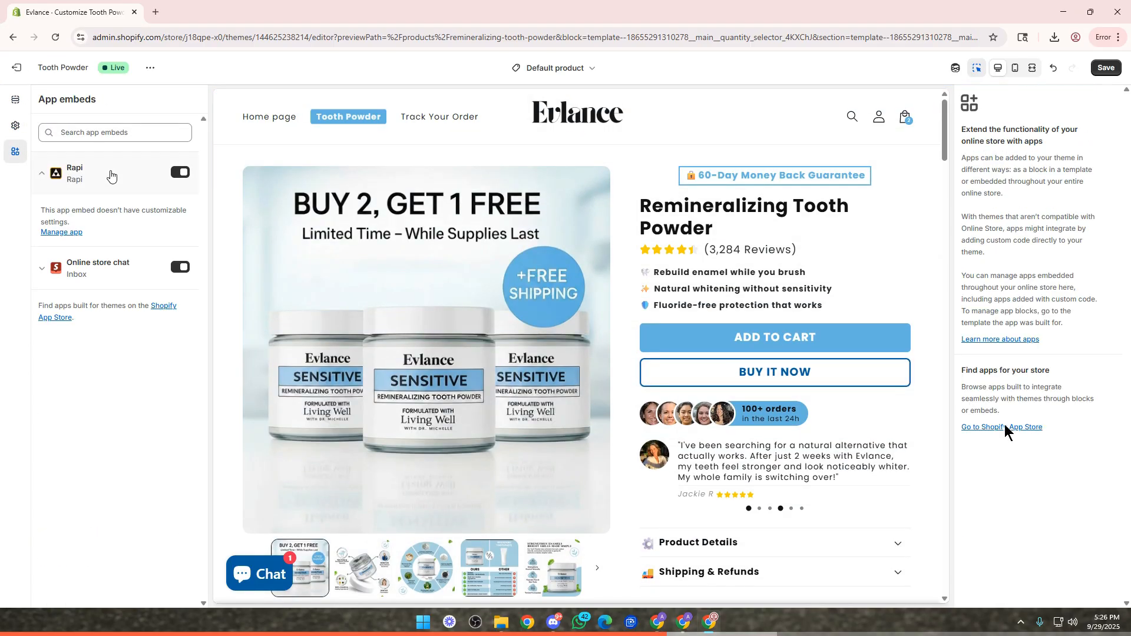
click(111, 176)
click(1105, 67)
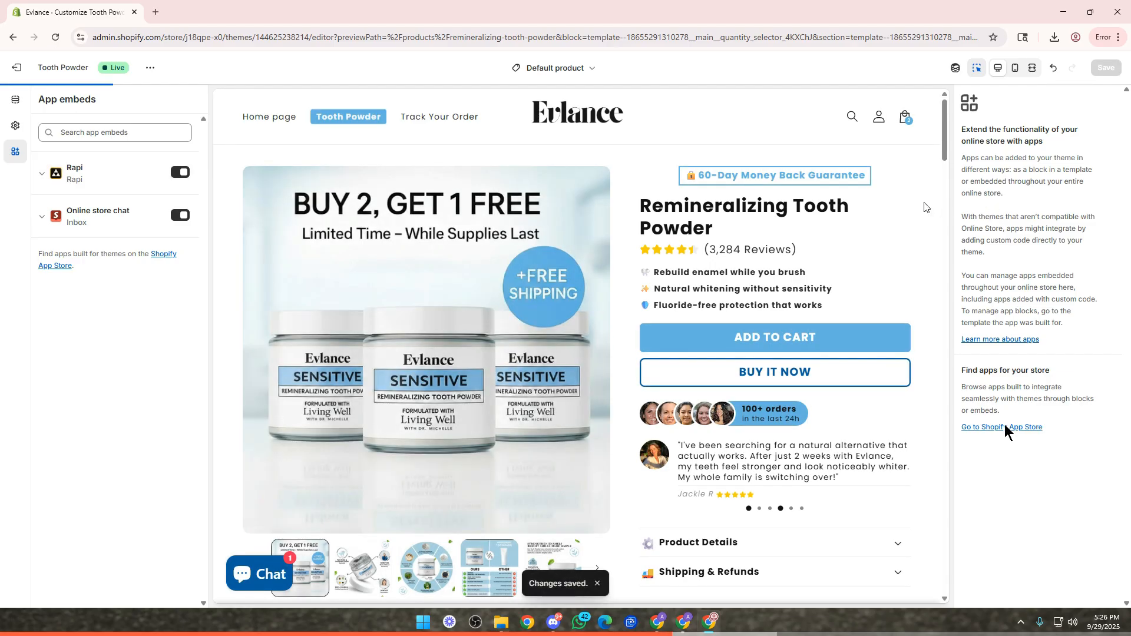
Examine the bundle offer on the product page in both desktop and mobile preview.
scroll(801, 400, down, 1)
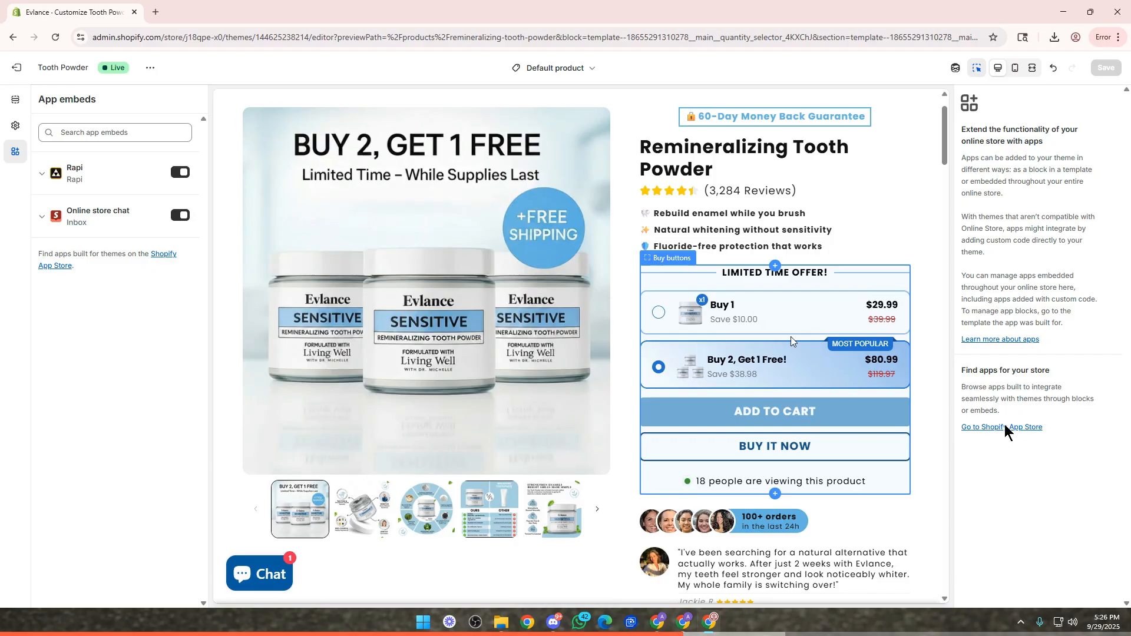
click(16, 99)
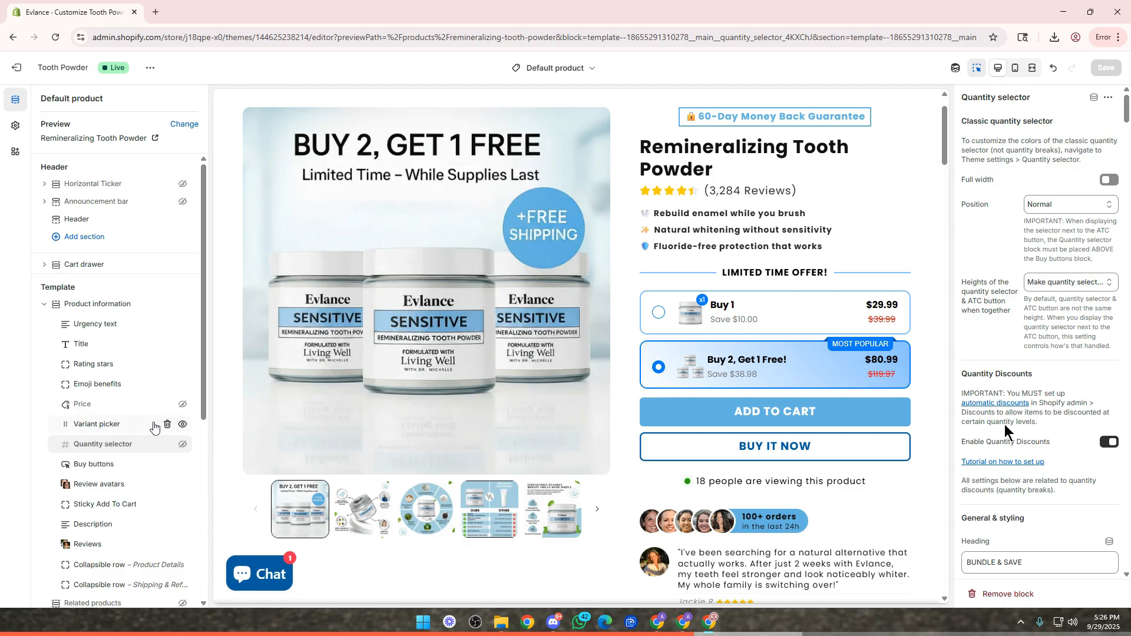
scroll(802, 365, up, 1)
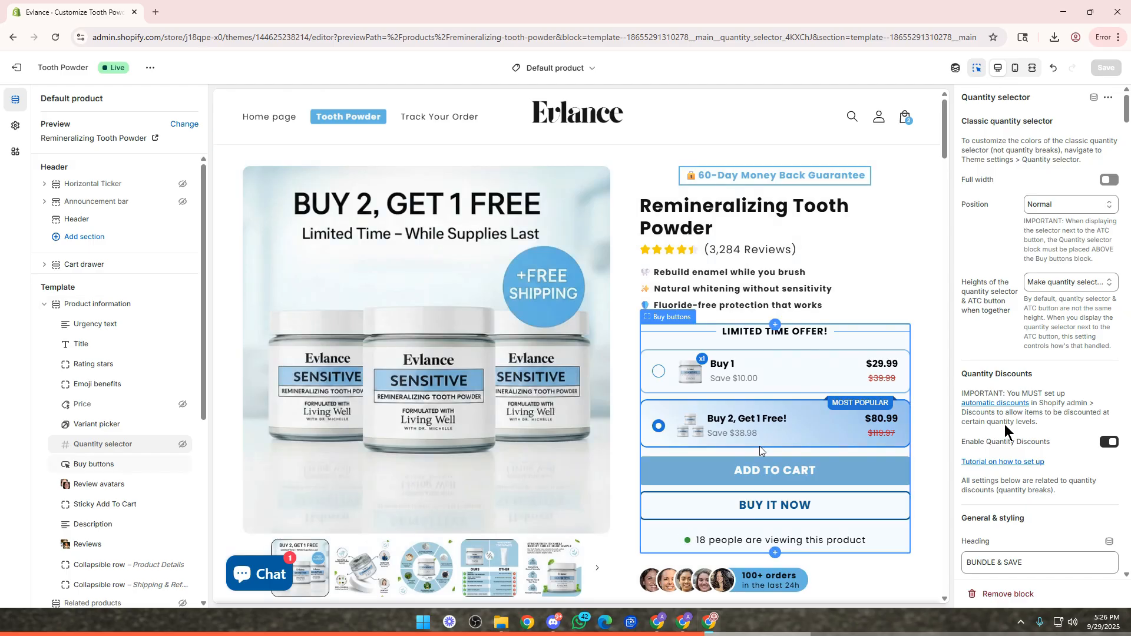
scroll(760, 448, down, 3)
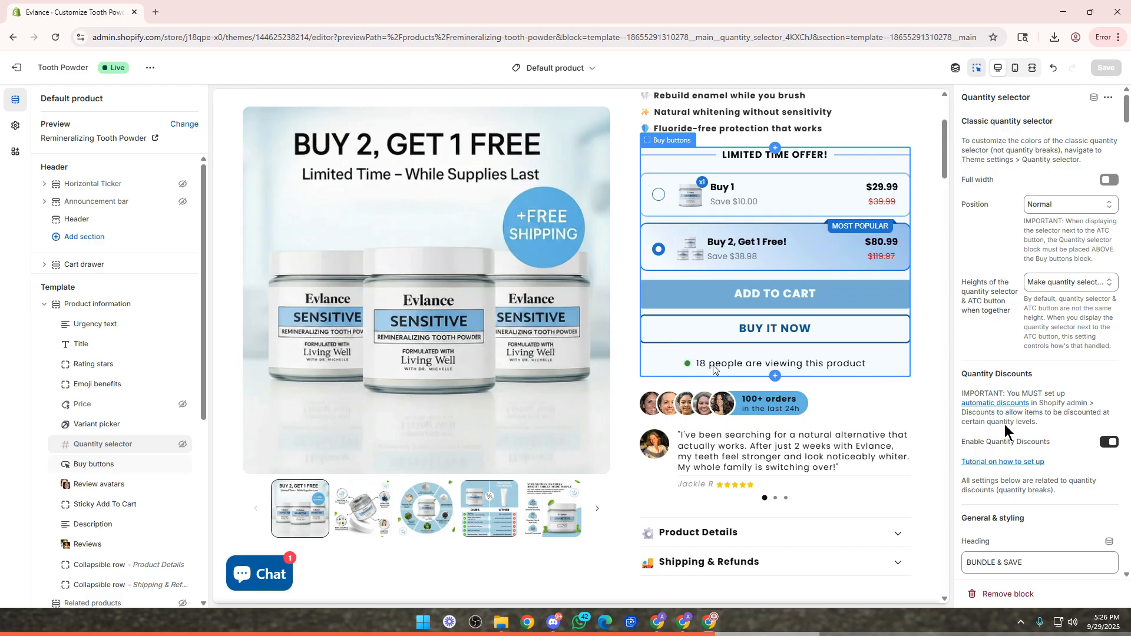
scroll(714, 368, up, 2)
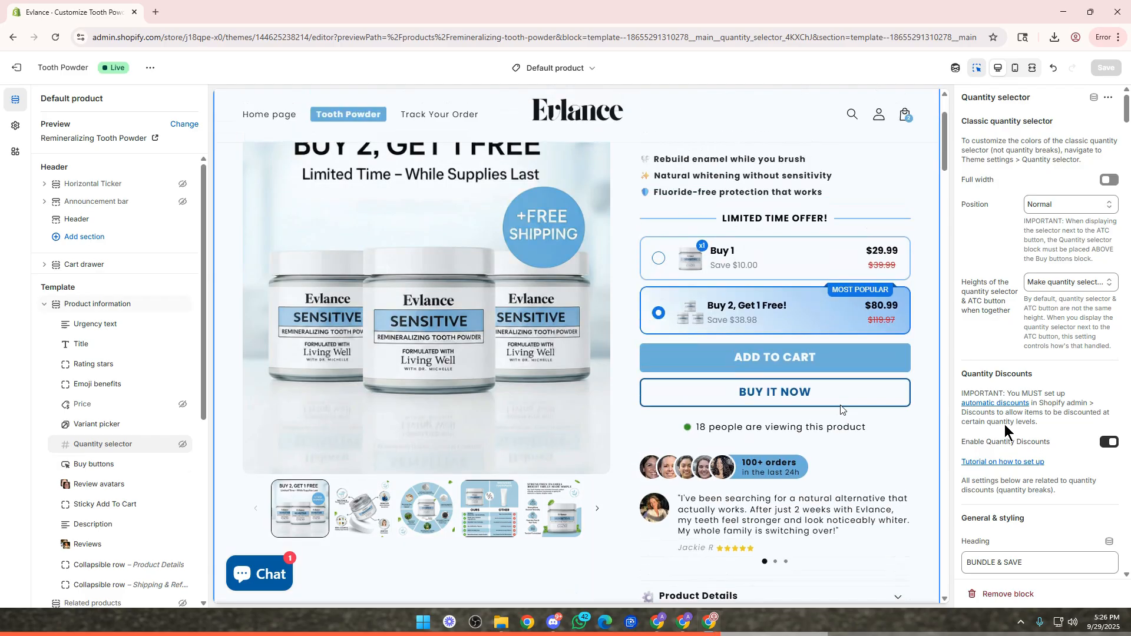
click(1020, 69)
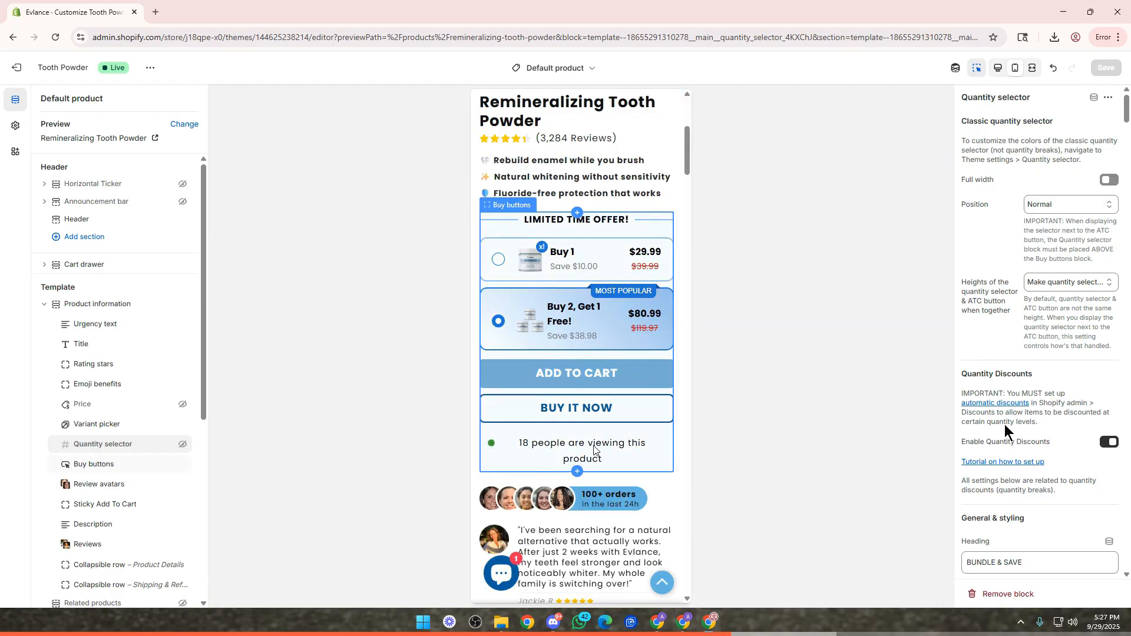
click(998, 68)
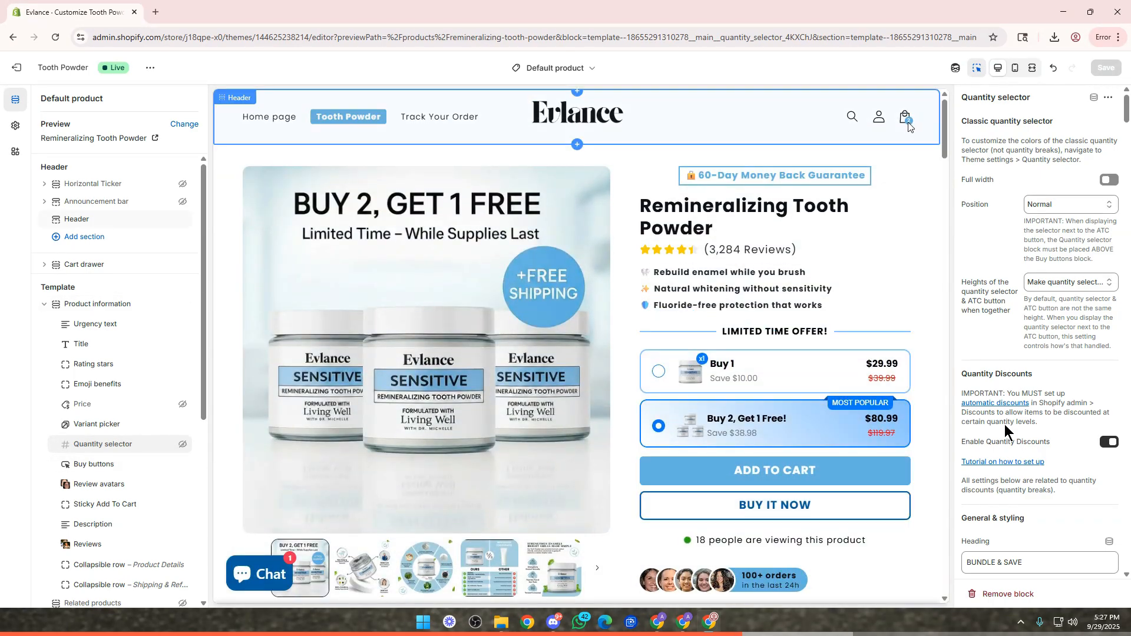
scroll(806, 305, down, 12)
scroll(755, 285, up, 12)
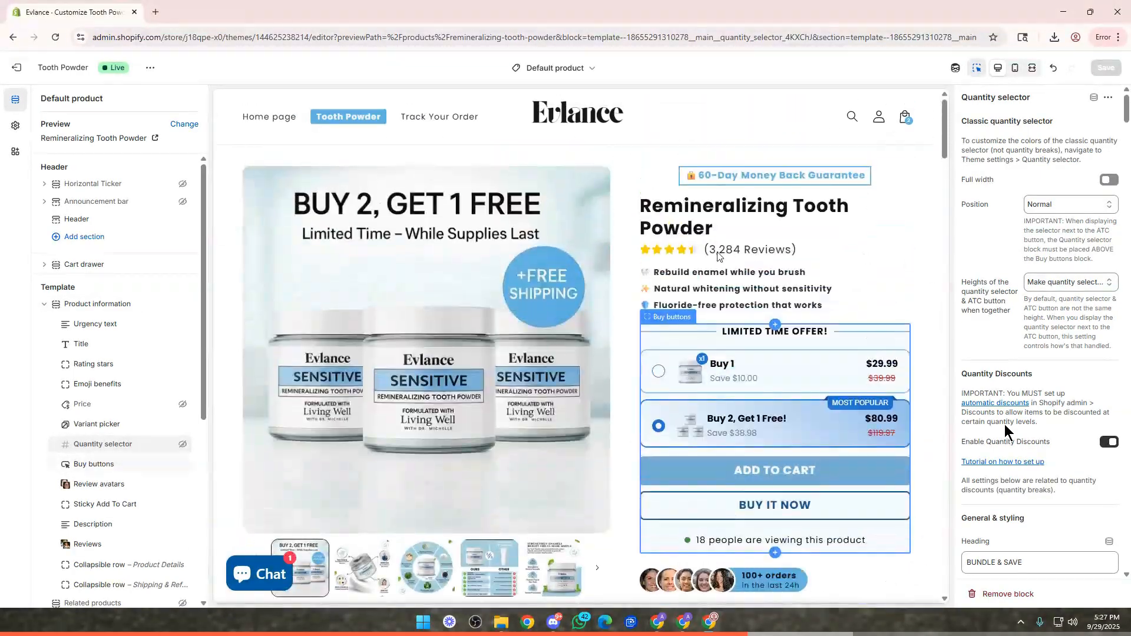
Add a Product upsells block above the cart items in the cart drawer.
click(905, 118)
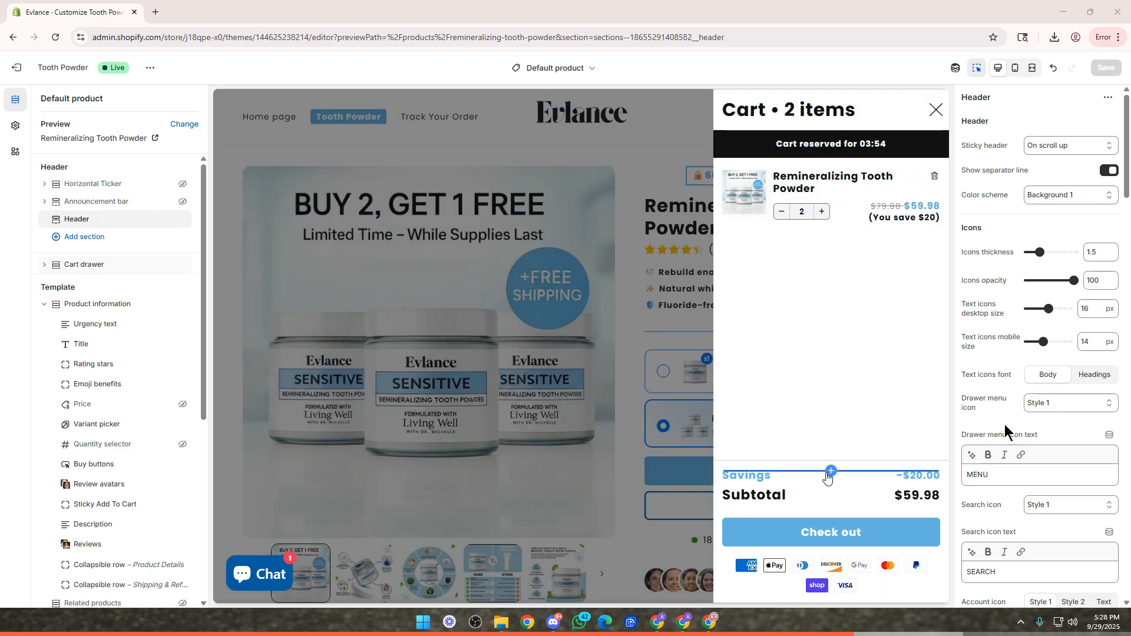
click(827, 178)
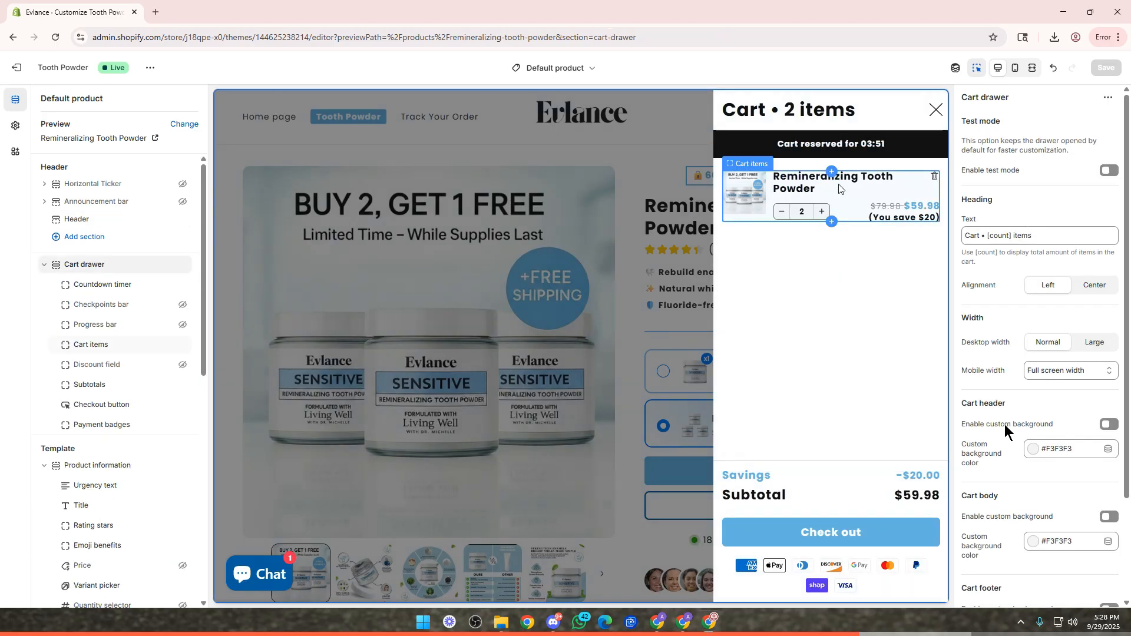
click(831, 172)
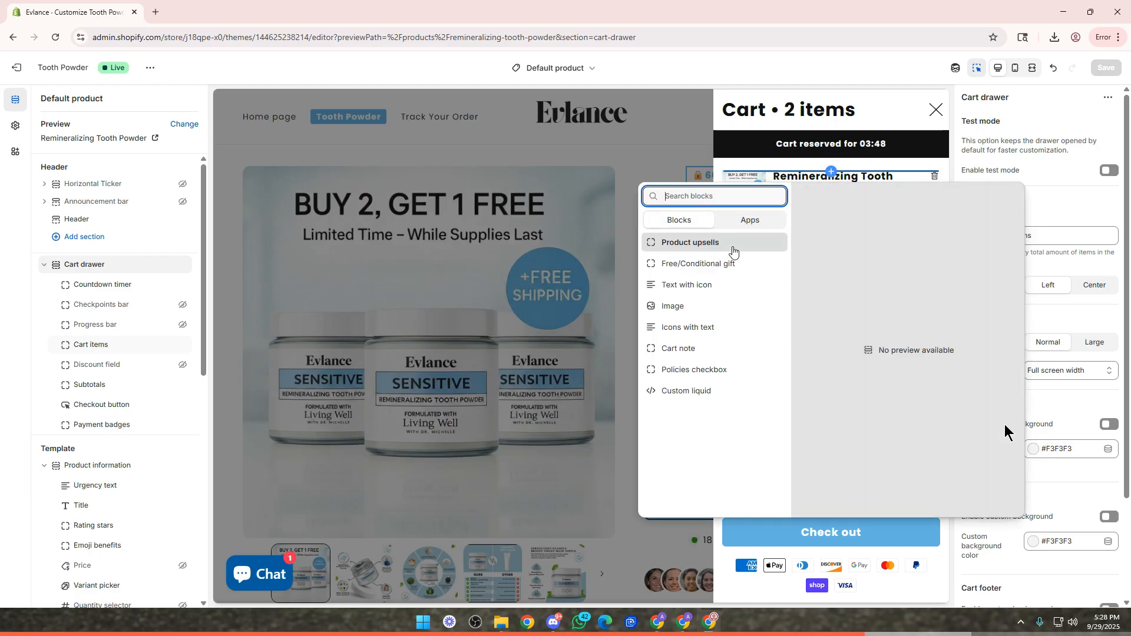
click(695, 240)
Try to choose Funny Halloween Mat and Pumpkin Slides as products for the cart drawer's upsell block.
click(914, 117)
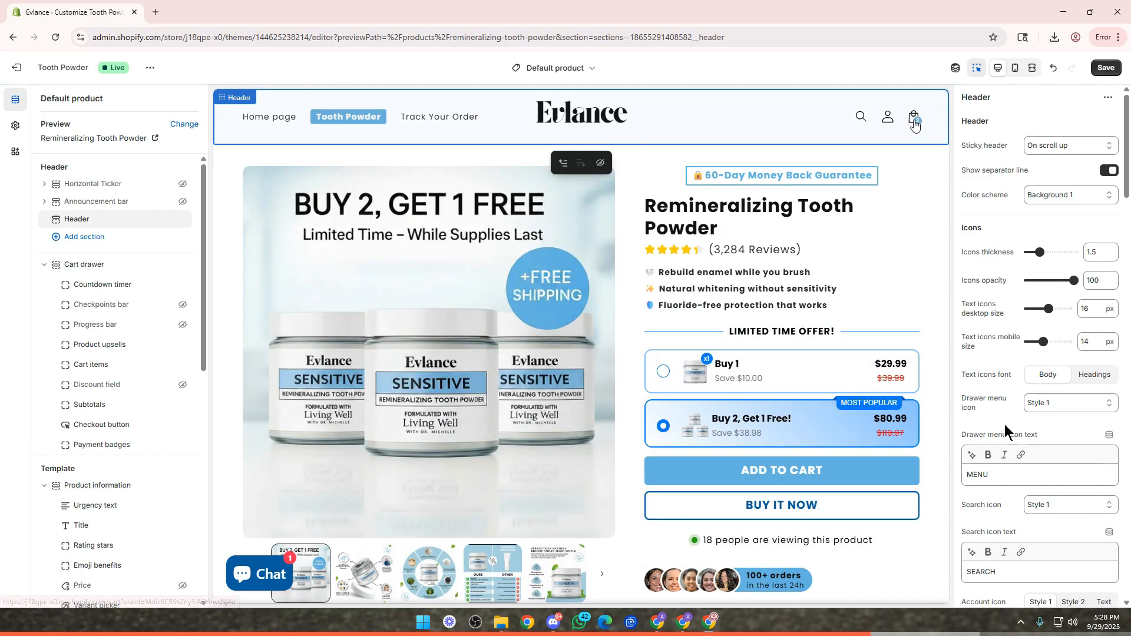
click(861, 195)
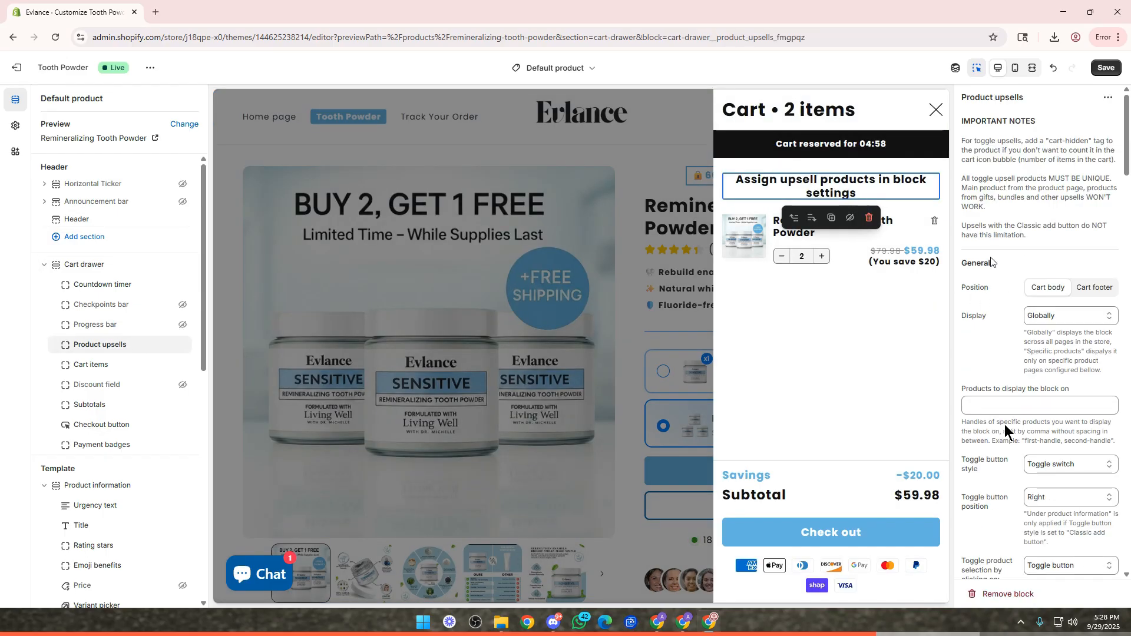
scroll(1056, 407, down, 5)
scroll(1057, 406, down, 5)
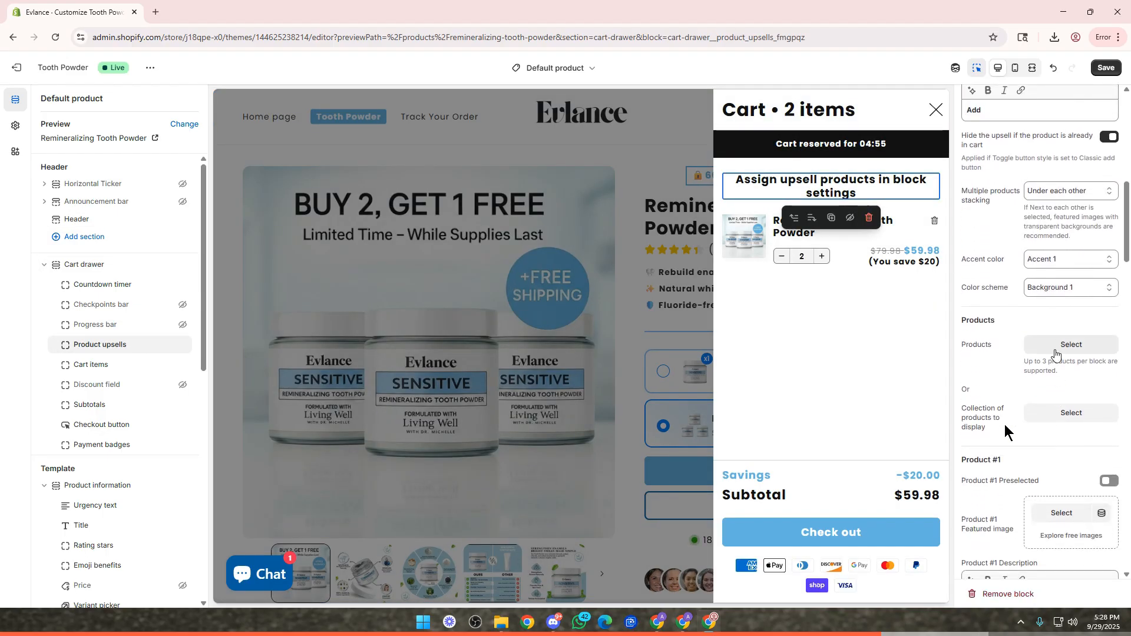
click(1033, 416)
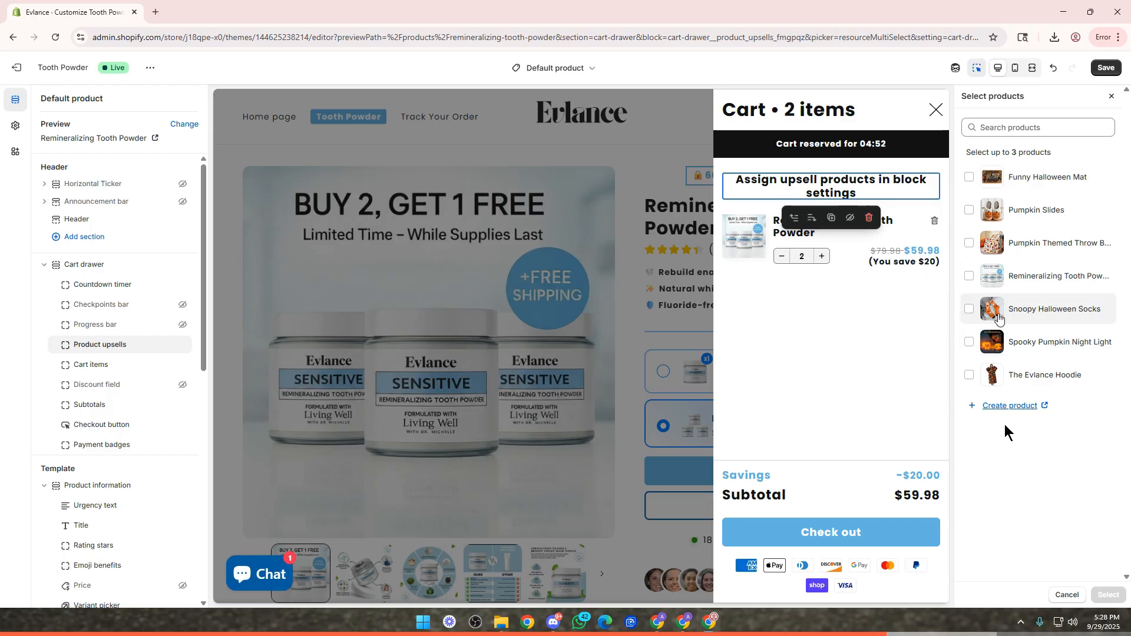
click(969, 177)
click(969, 210)
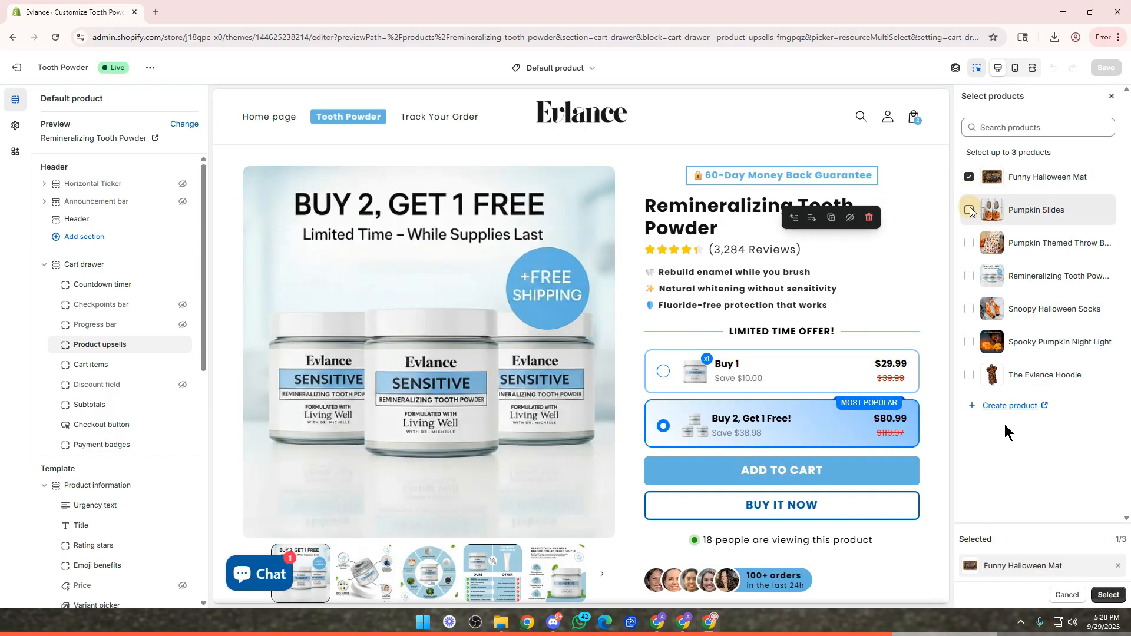
Turn on the drop shadow and border for the container of the cart drawer's Product upsells block.
click(914, 117)
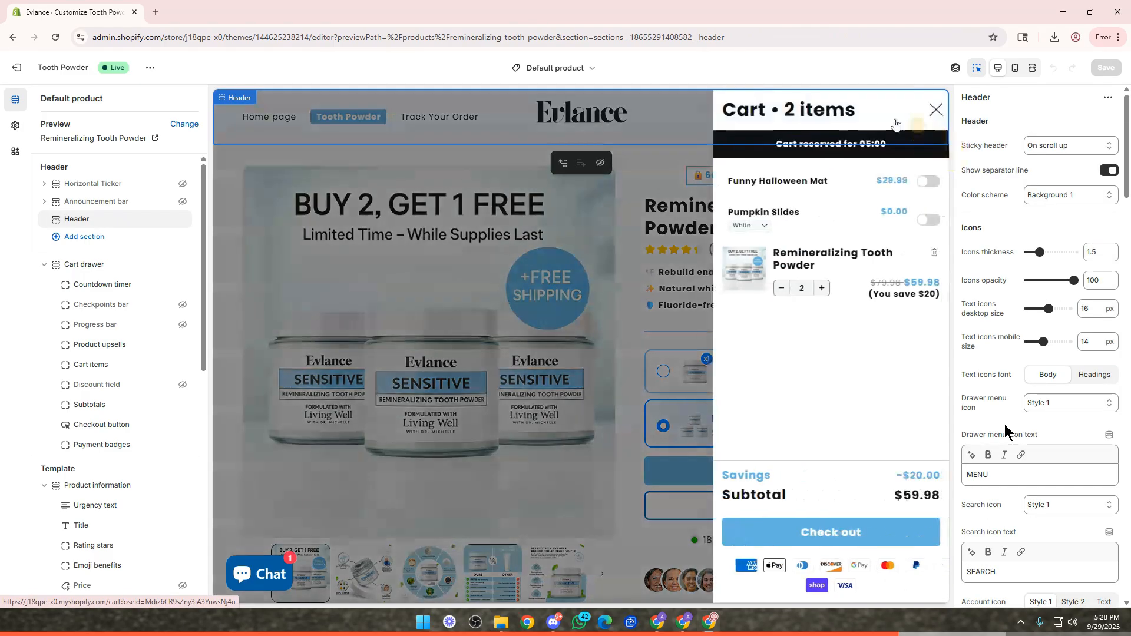
click(885, 219)
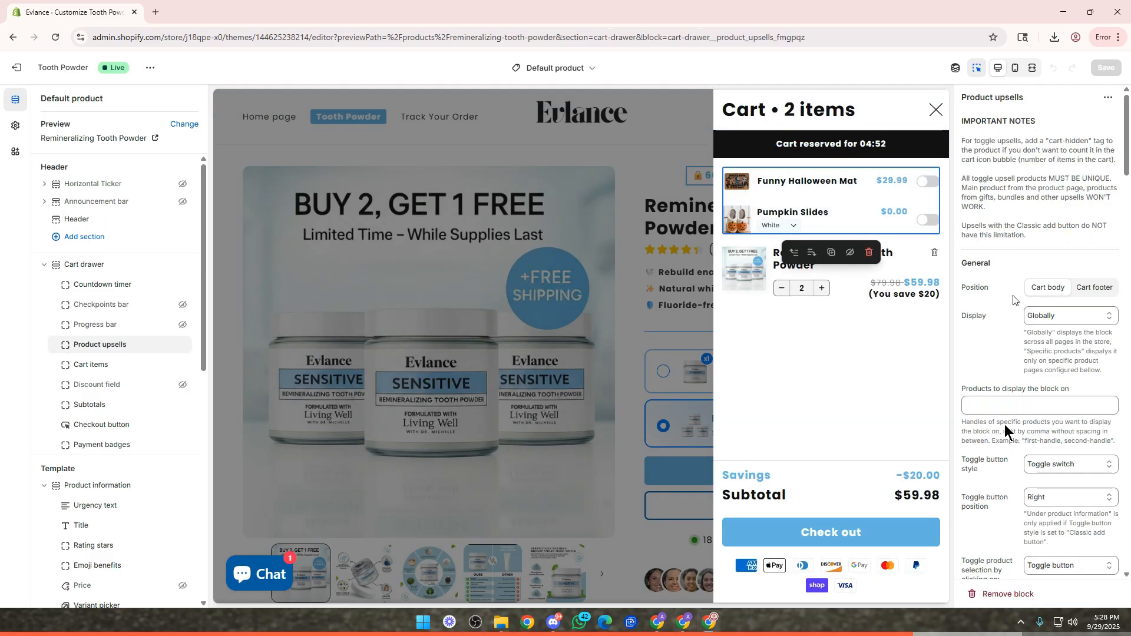
scroll(1054, 327, down, 10)
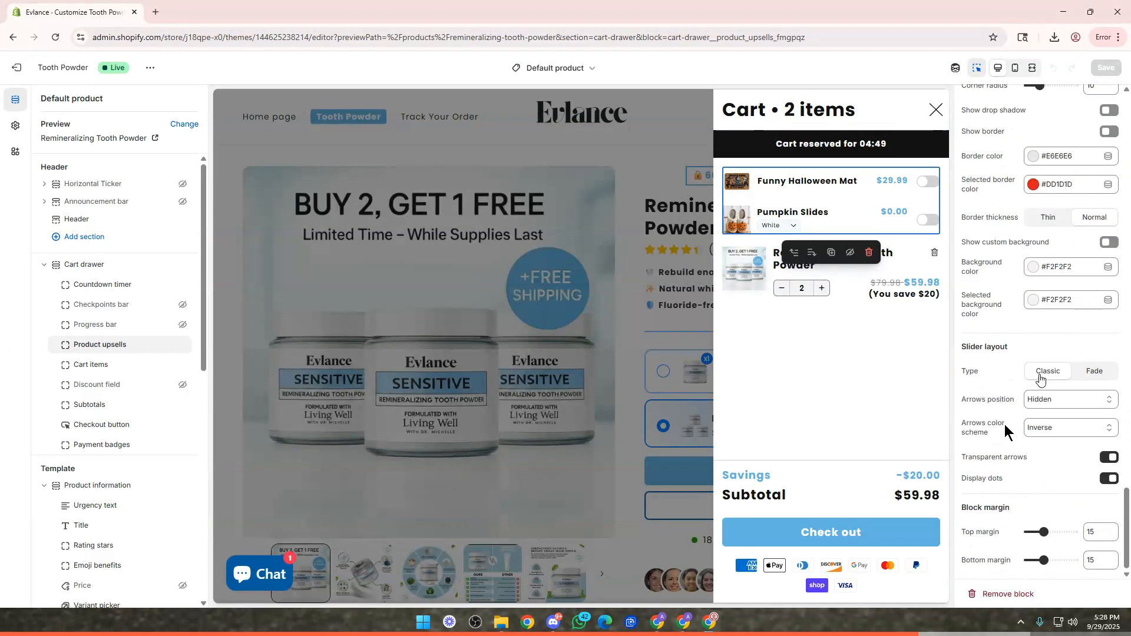
scroll(1048, 371, up, 4)
click(1110, 346)
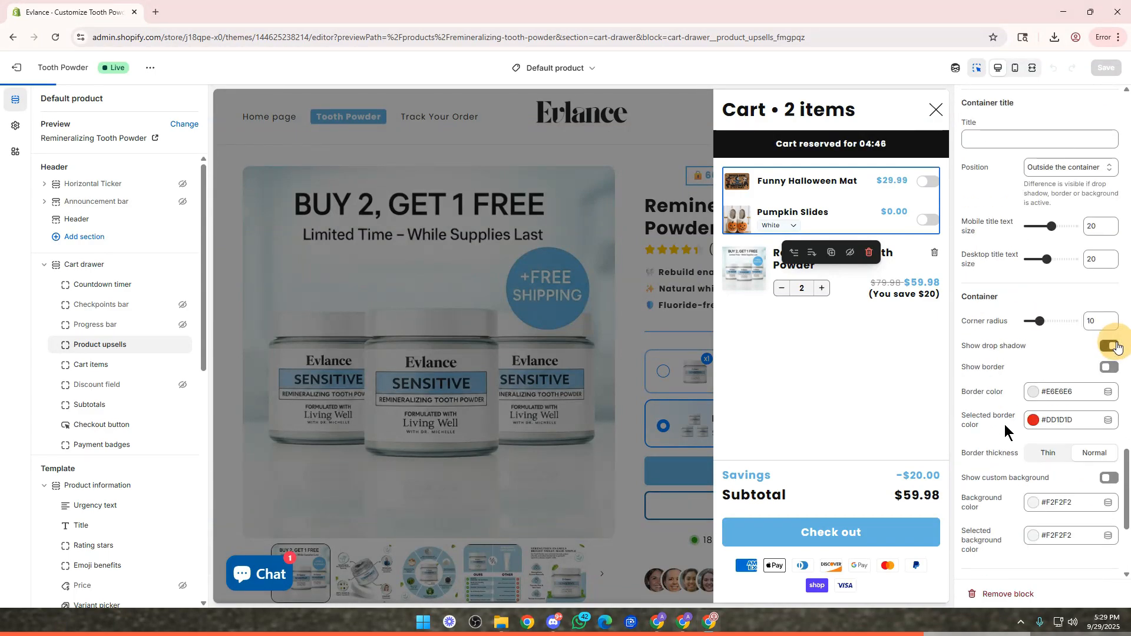
click(1109, 367)
Assign Funny Halloween Mat and Pumpkin Slides to the Product upsells block and confirm the selection.
click(914, 117)
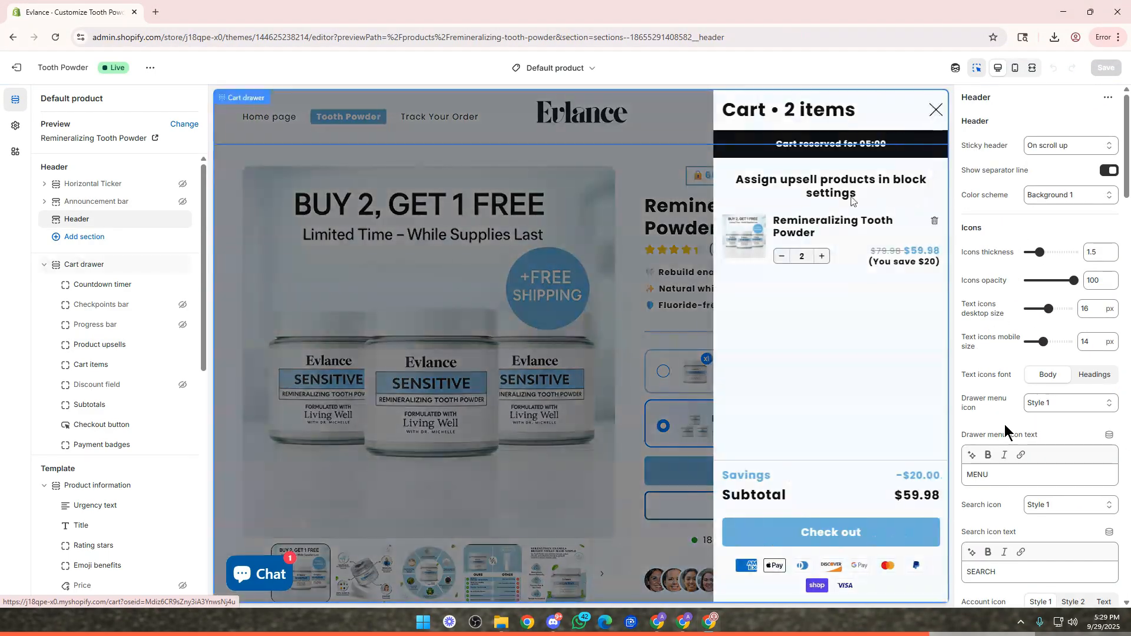
click(857, 191)
scroll(1040, 352, down, 2)
scroll(1040, 351, down, 9)
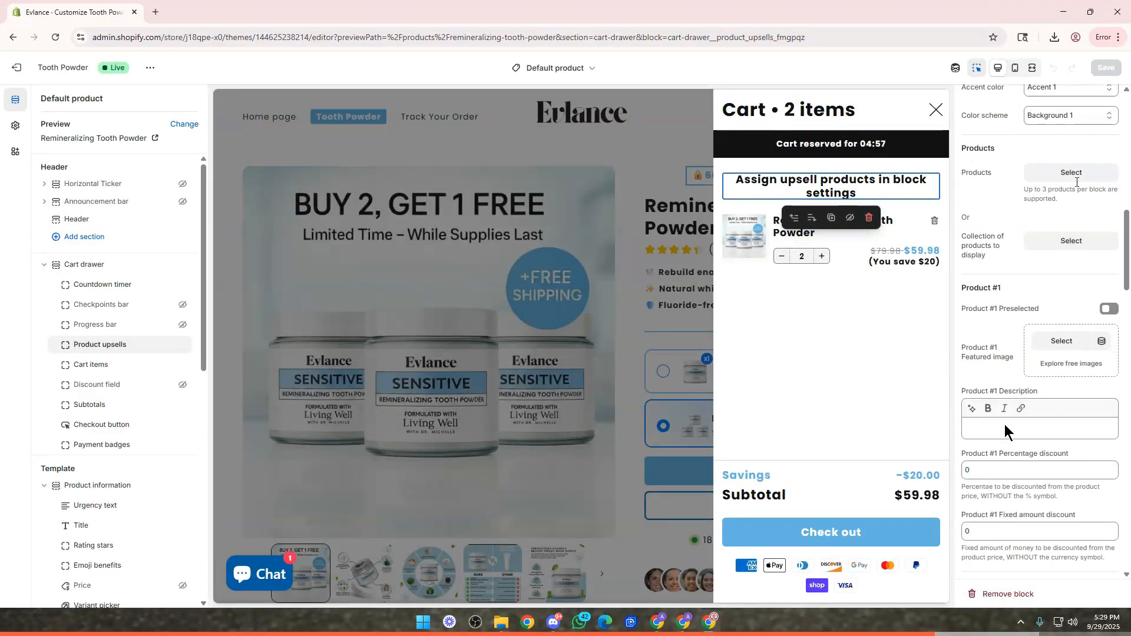
scroll(1072, 195, up, 2)
click(1068, 285)
click(970, 178)
click(970, 221)
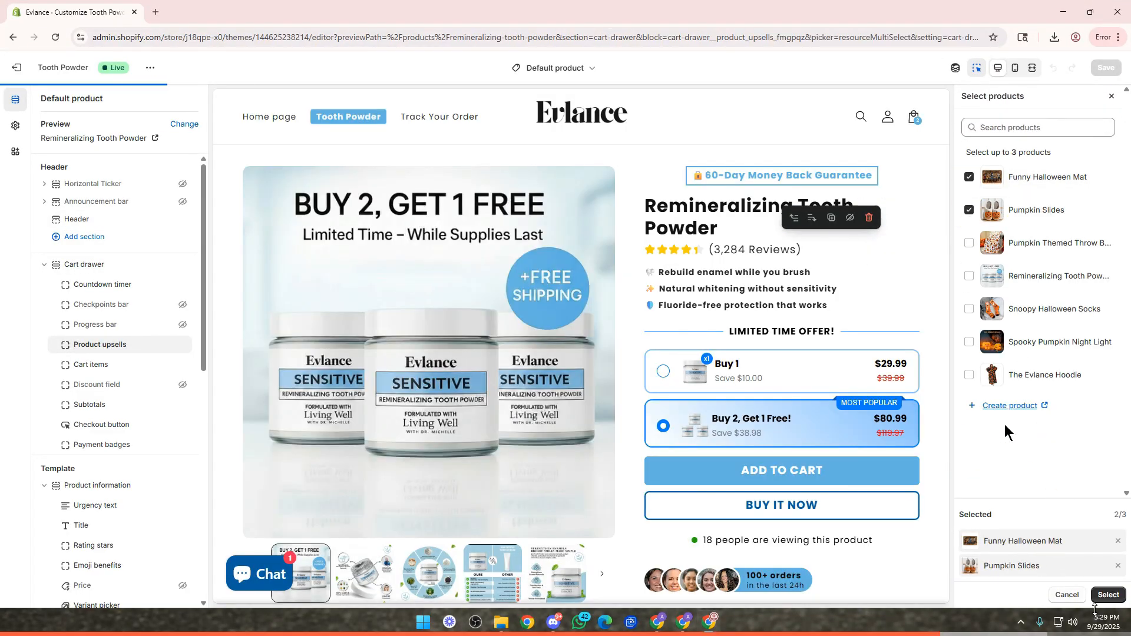
click(1108, 595)
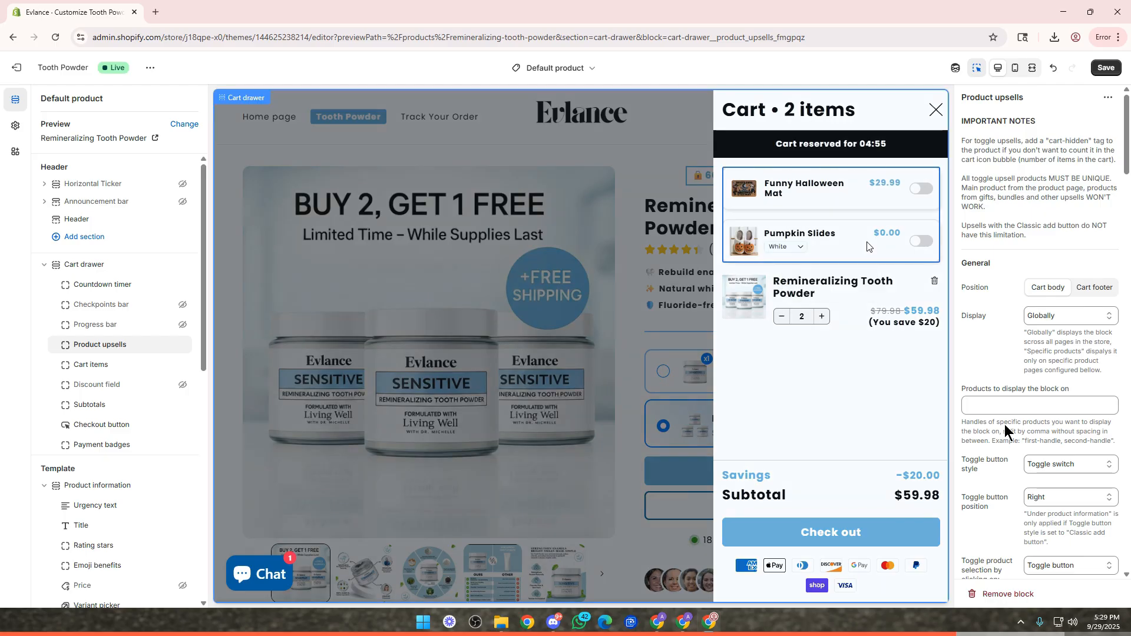
Set the toggle button style of the Product upsells block to Classic add button.
scroll(1043, 443, down, 10)
scroll(1043, 443, up, 10)
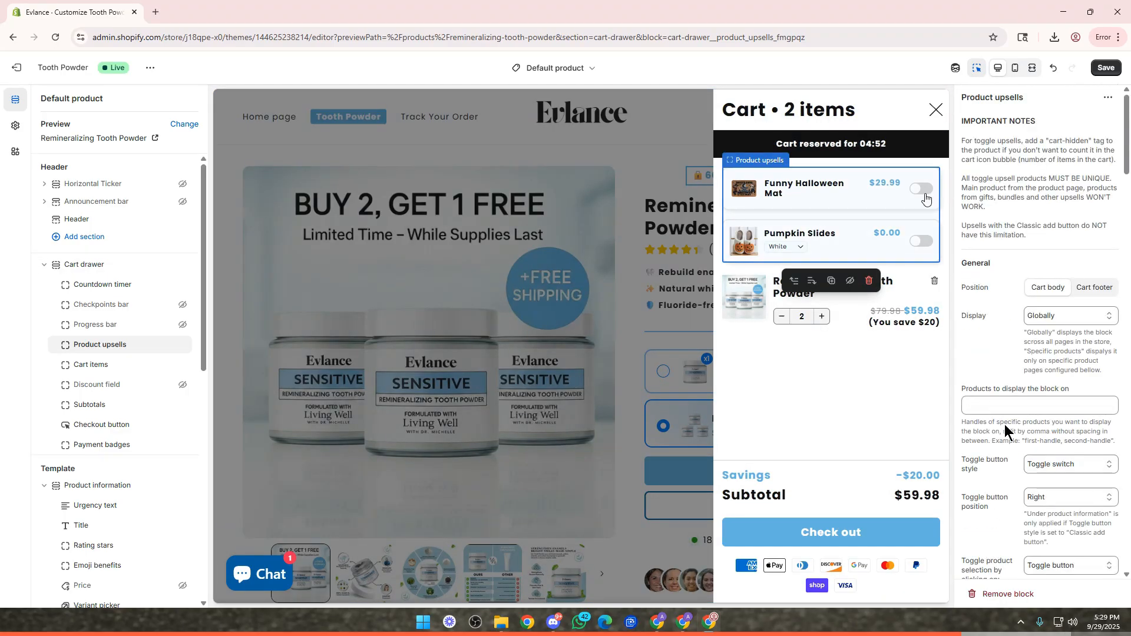
scroll(1006, 432, down, 2)
click(1056, 348)
click(1055, 419)
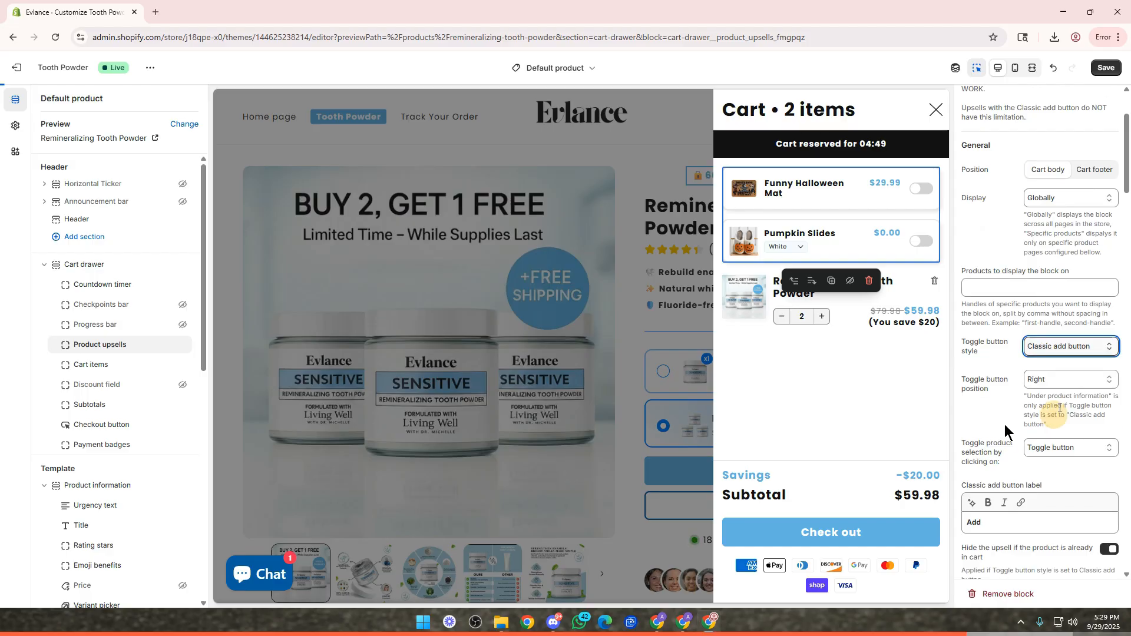
Set the upsell block's toggle button style to Plus button and preview it in the cart drawer.
click(914, 117)
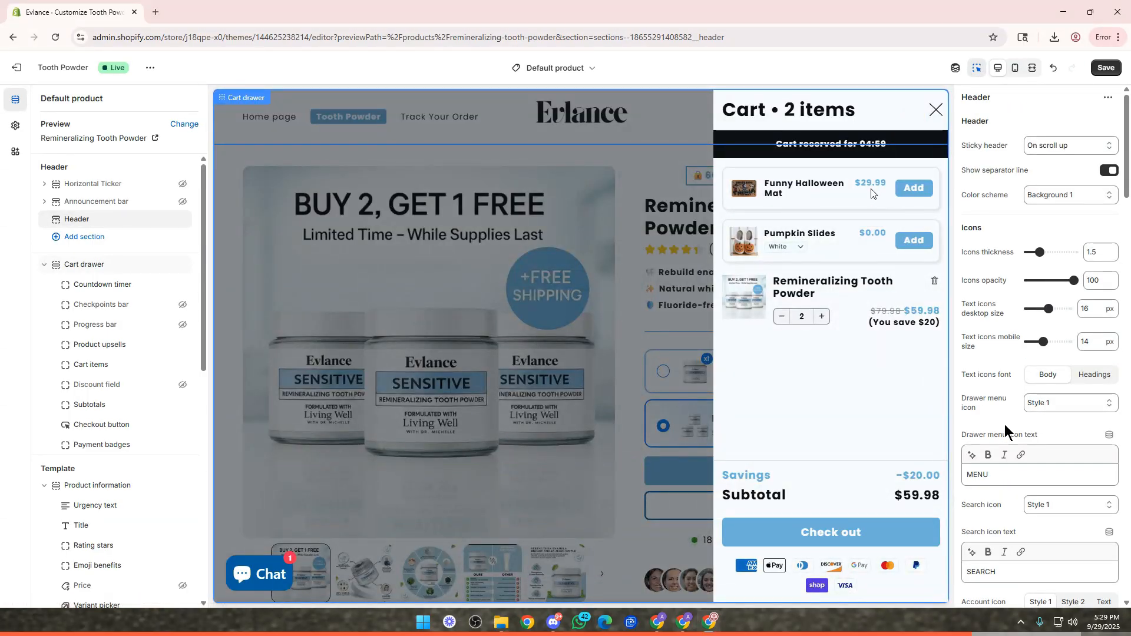
click(846, 218)
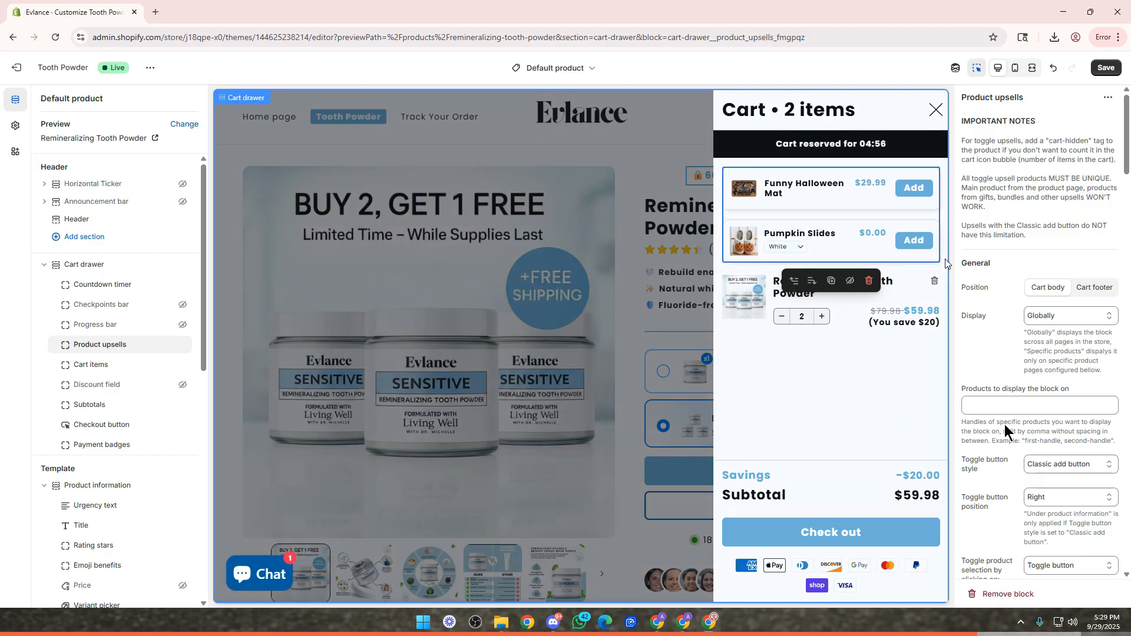
scroll(1068, 357, down, 2)
click(1056, 347)
click(1054, 405)
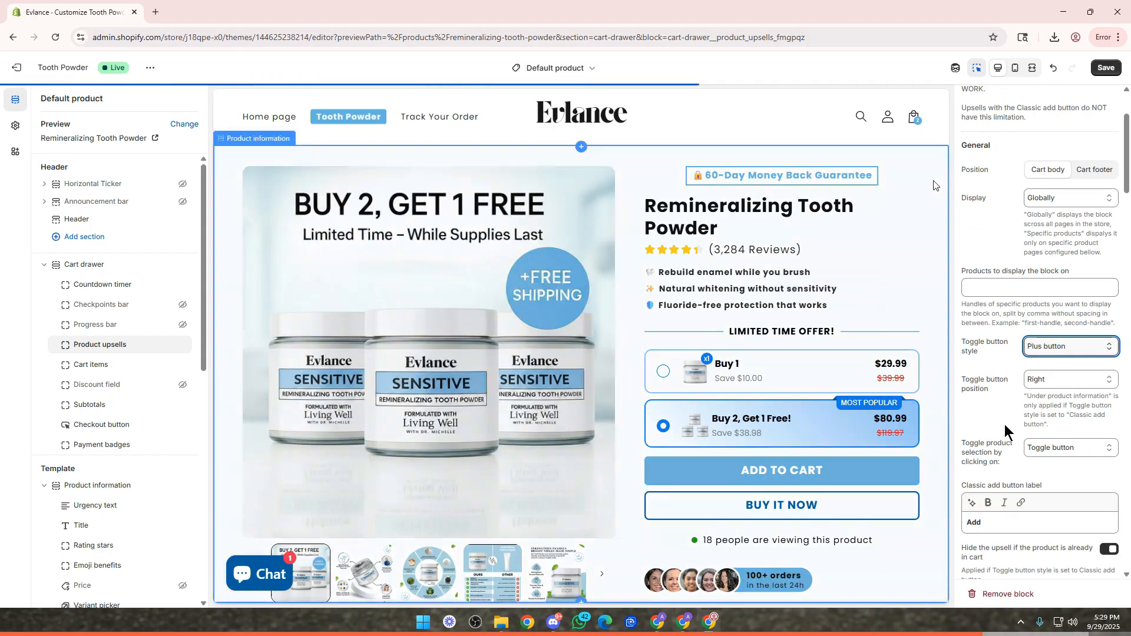
click(917, 118)
click(878, 204)
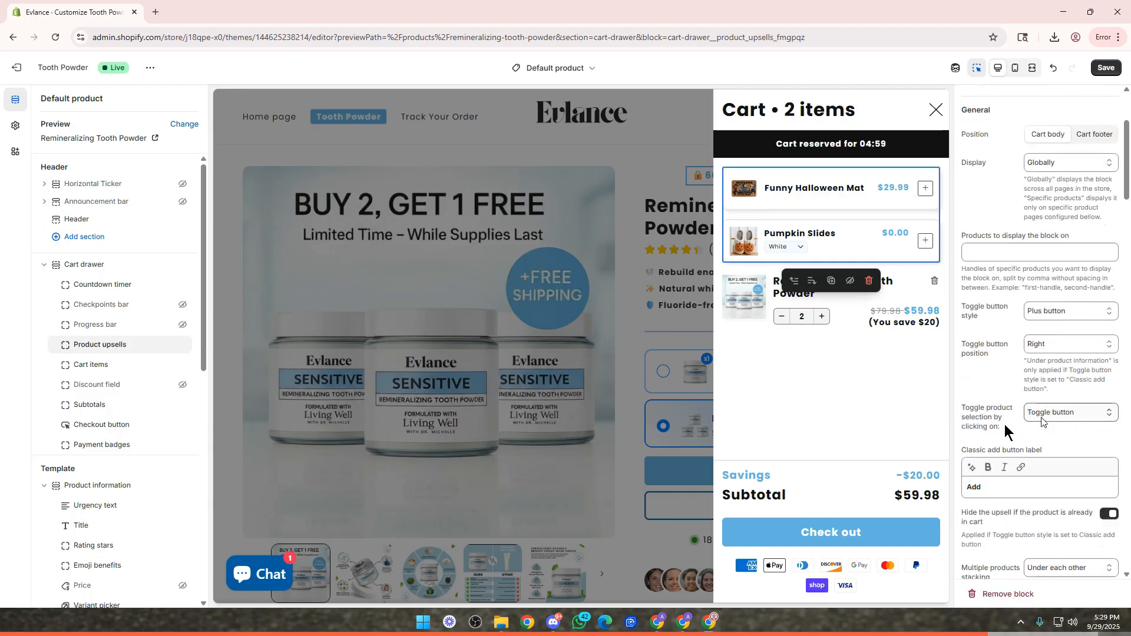
scroll(1056, 307, down, 2)
scroll(1058, 308, up, 1)
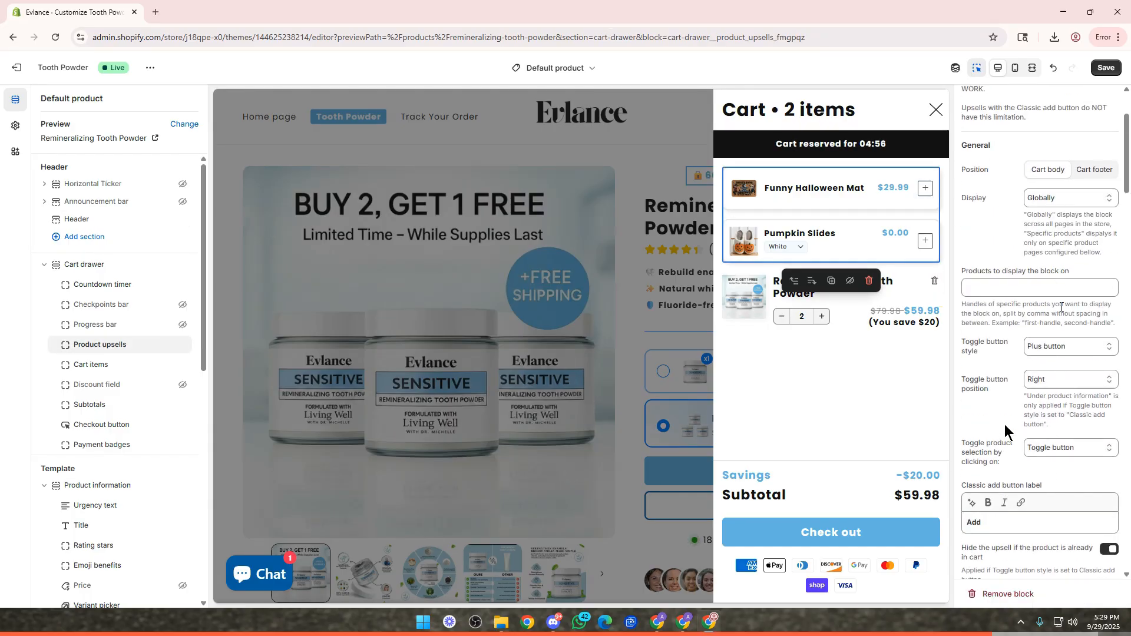
Set the toggle button style of the Product upsells block back to Classic add button.
click(1063, 348)
click(1046, 417)
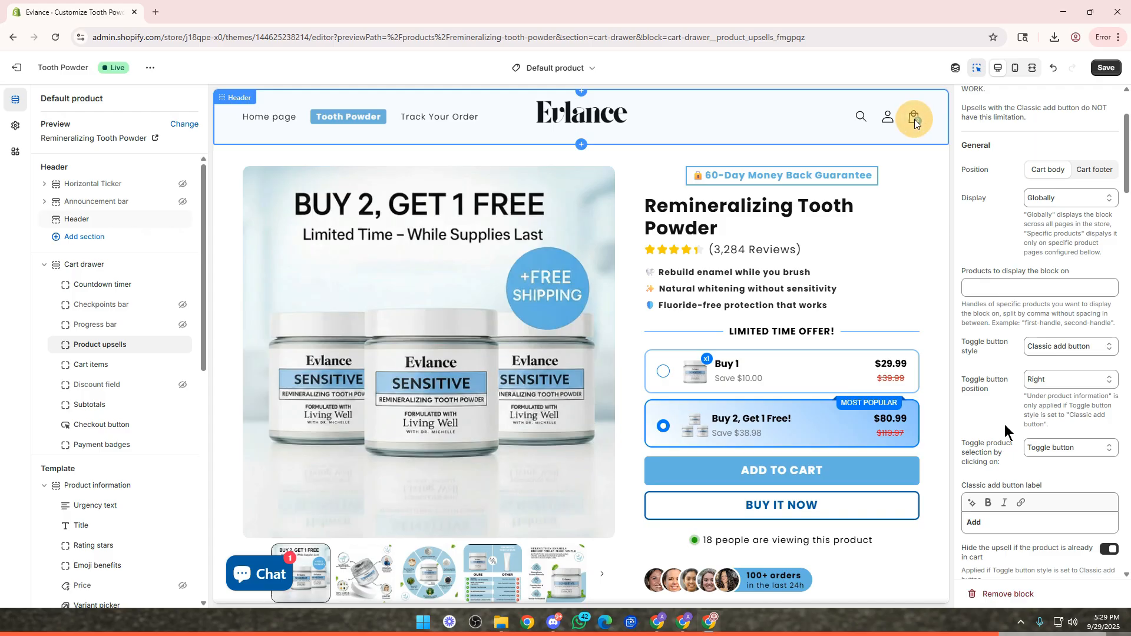
Give the Product upsells block the container title "Frequently Bought With...." and check it in the cart drawer preview.
scroll(1041, 387, down, 15)
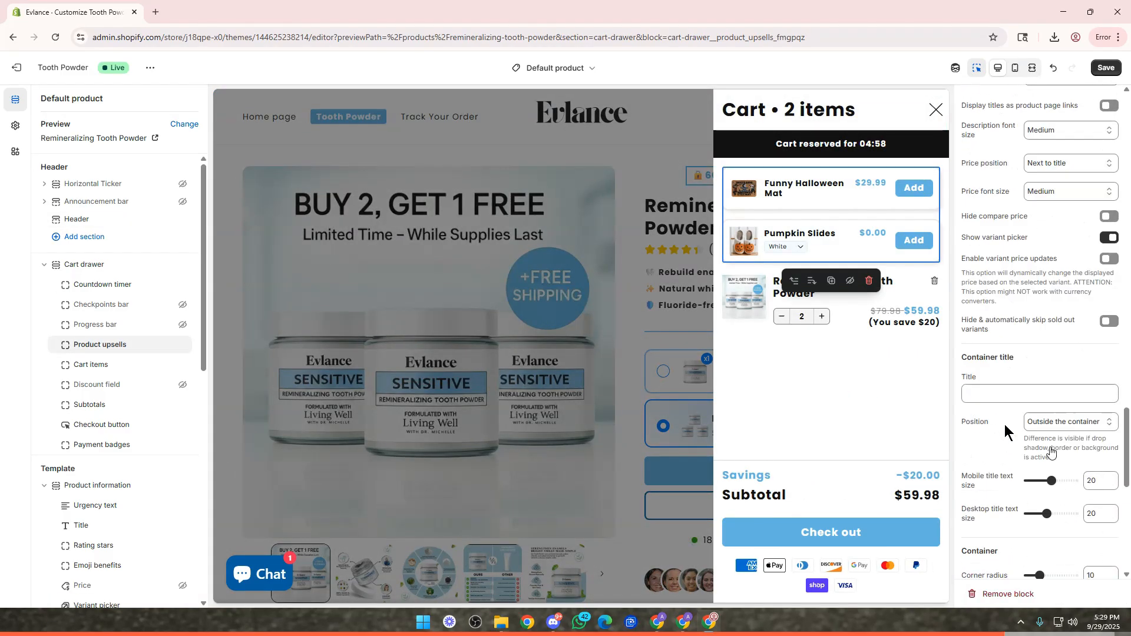
click(997, 344)
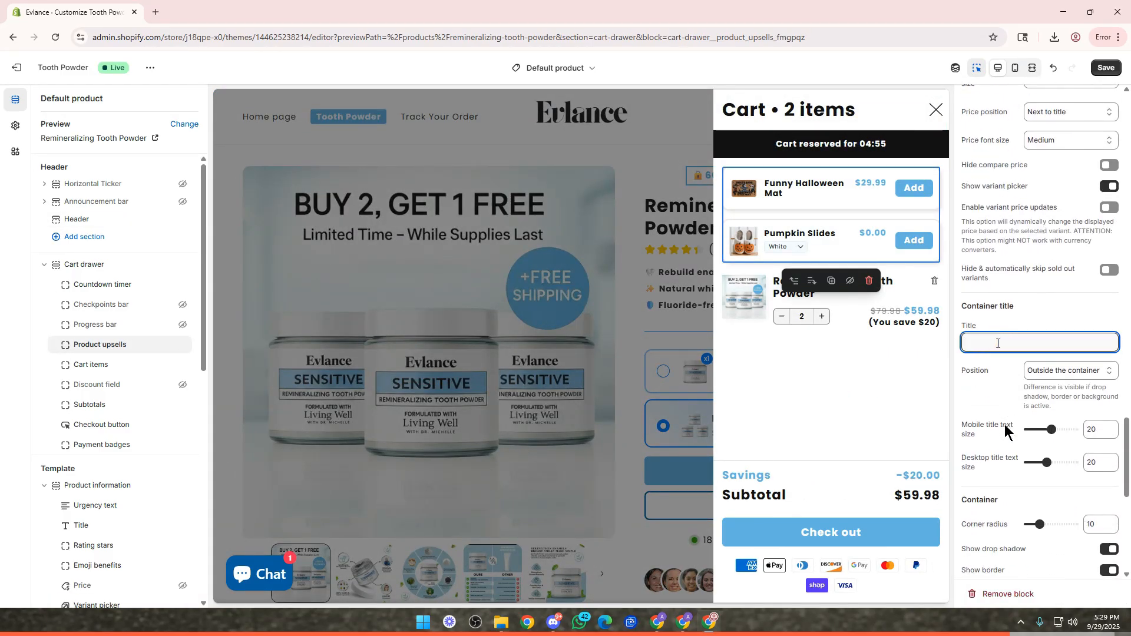
text(Frequently Bought With....)
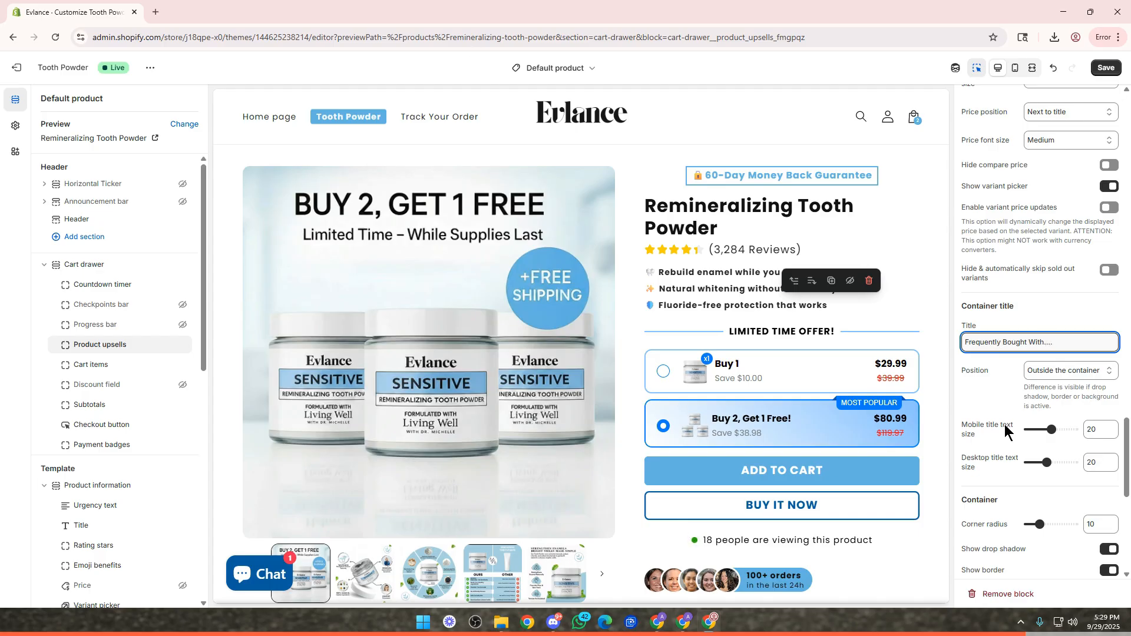
key(alt+Tab)
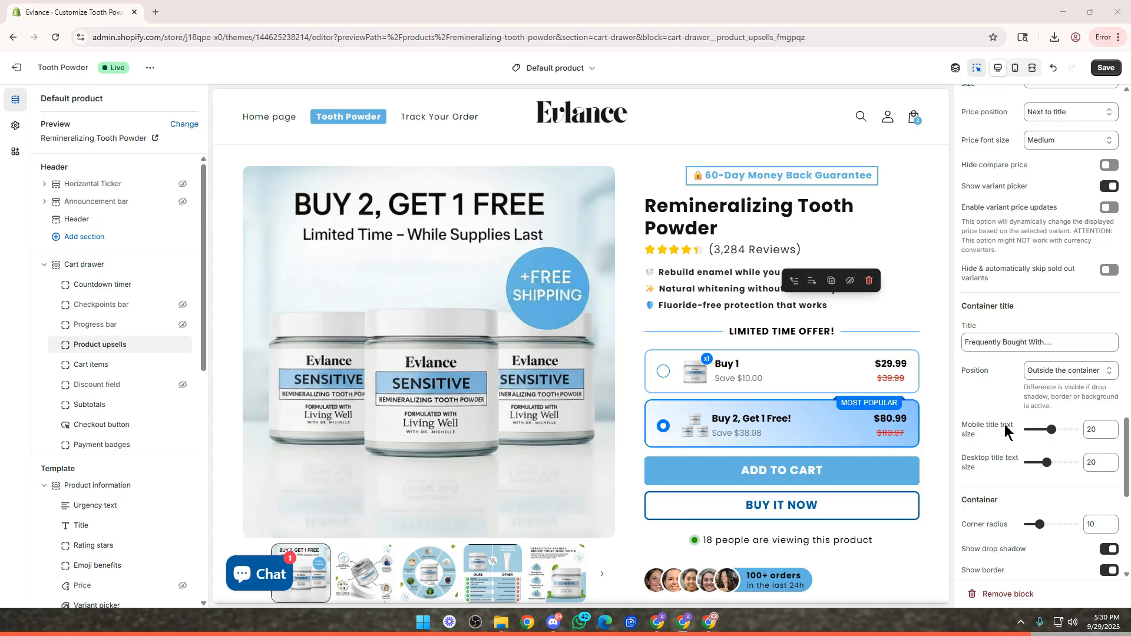
click(914, 118)
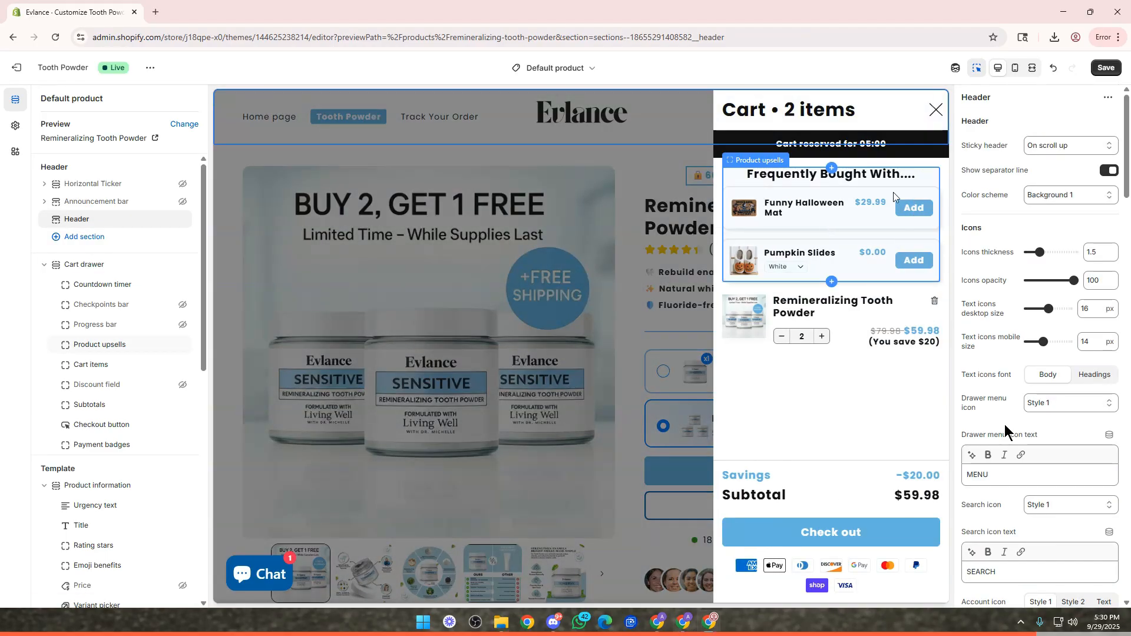
click(805, 187)
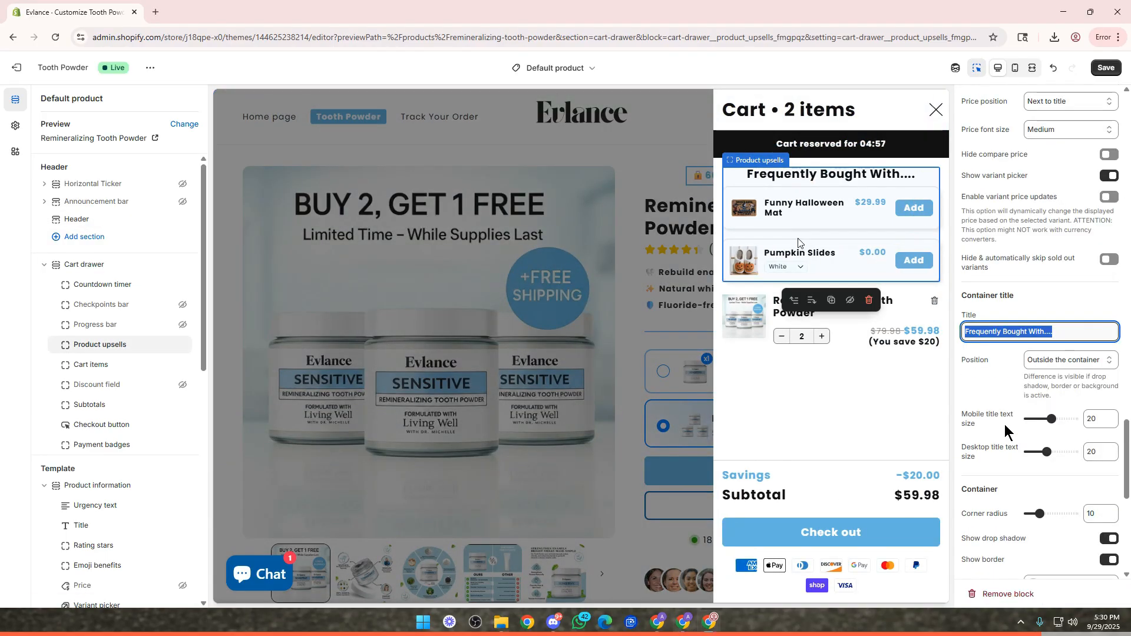
click(839, 256)
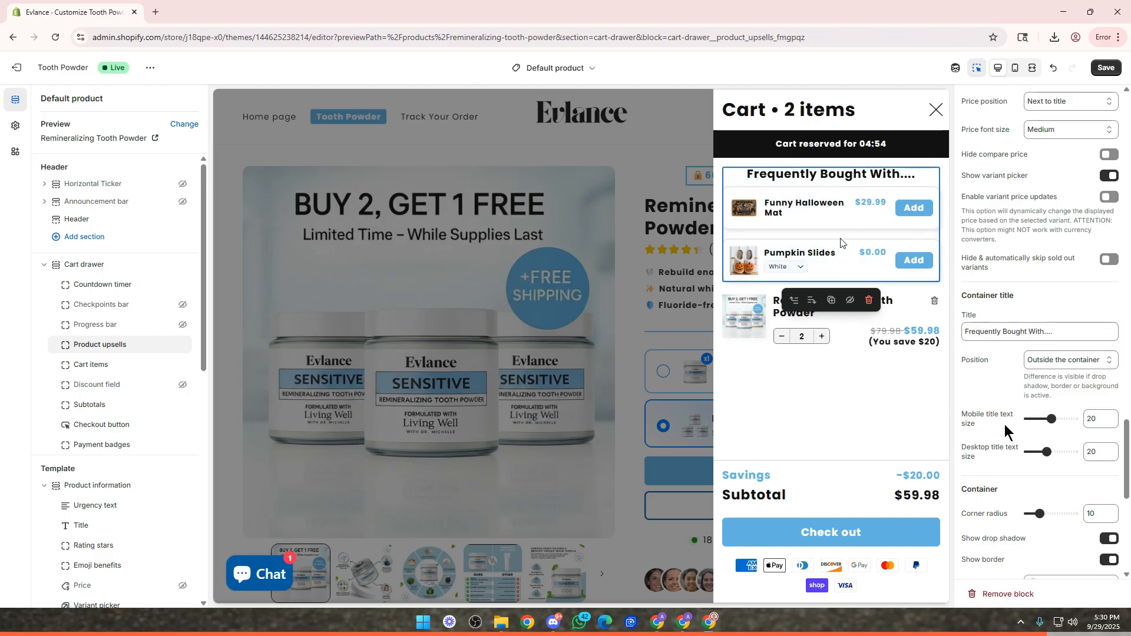